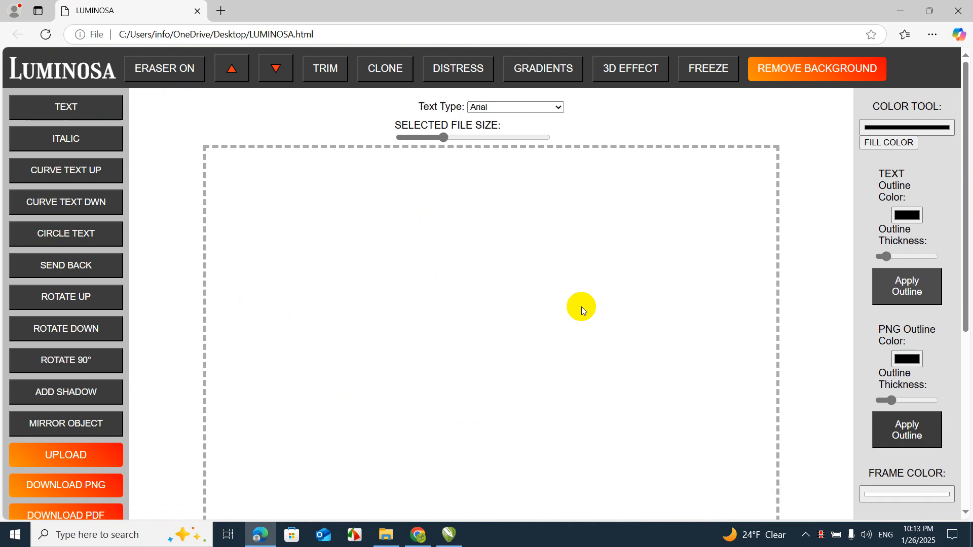
Switch to CorelDRAW and import the PNG SIN FONDO image from the Downloads folder onto the drawing
click(449, 535)
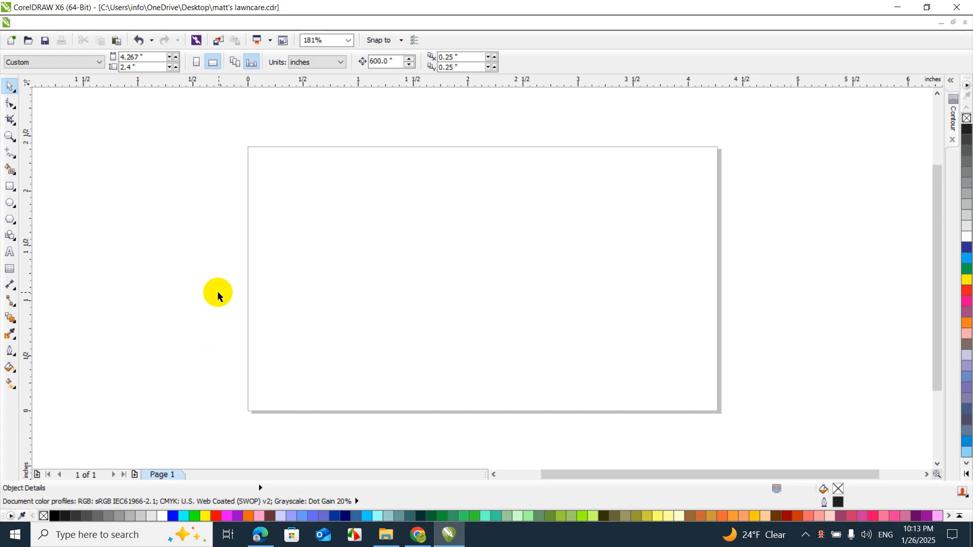
right_click(397, 240)
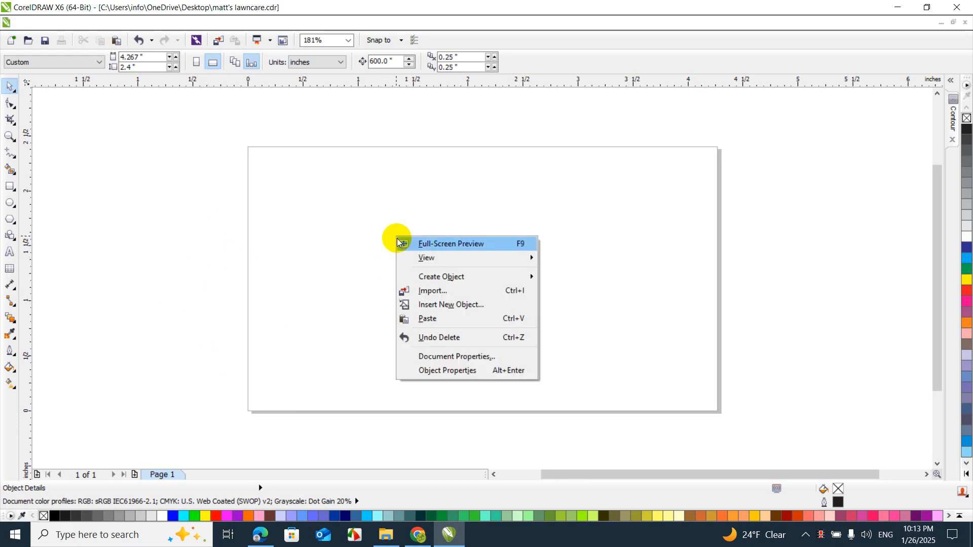
click(430, 290)
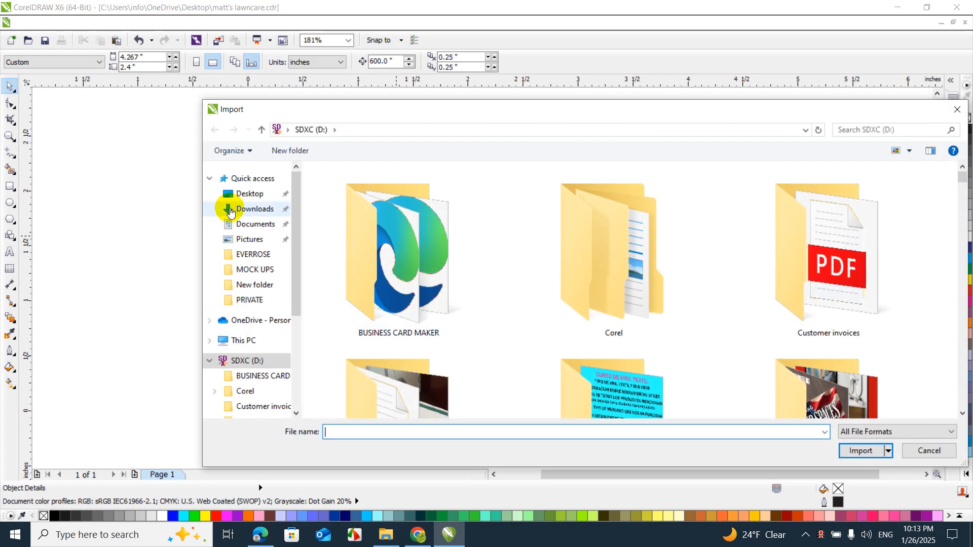
click(274, 210)
double_click(359, 202)
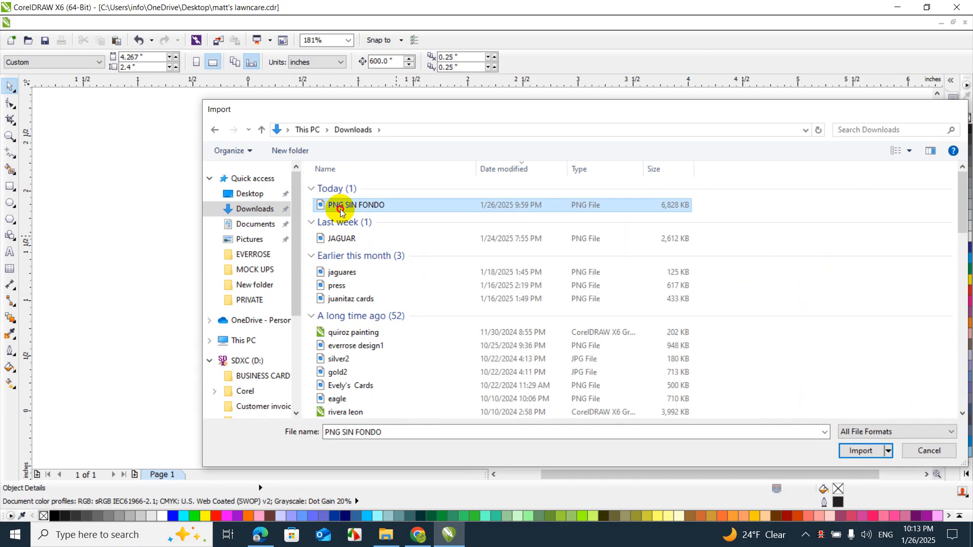
click(304, 177)
Move the imported emblem image onto the empty area to the right of the page
scroll(376, 243, down, 3)
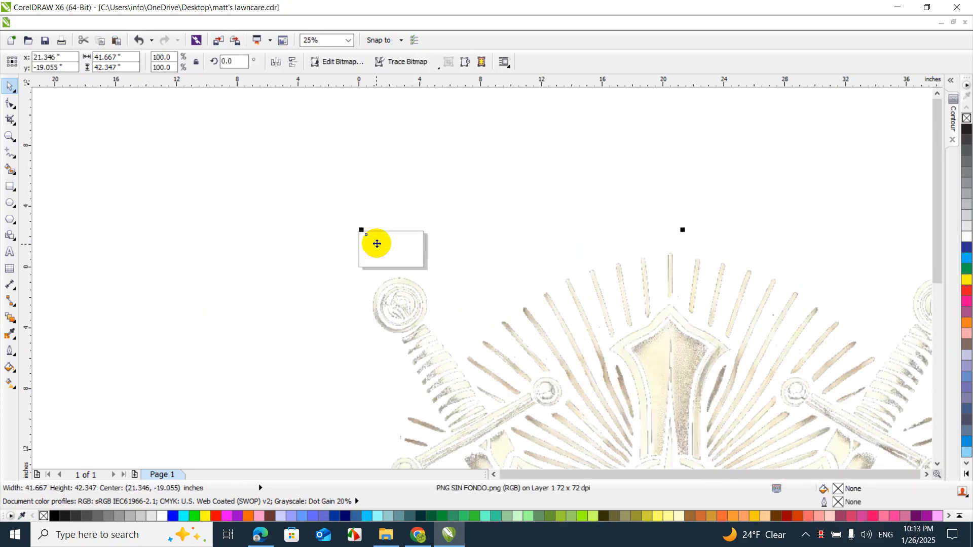
scroll(430, 309, down, 2)
drag(475, 340, 418, 236)
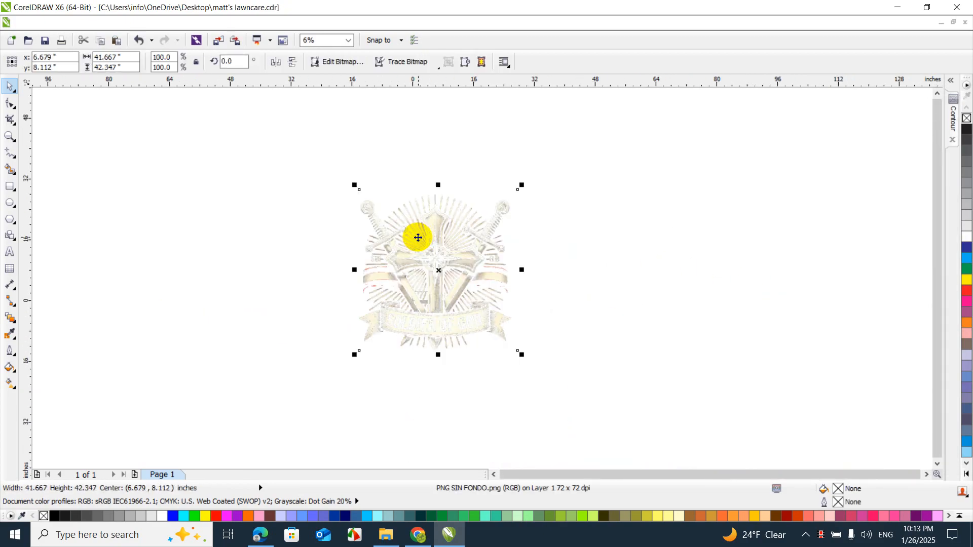
scroll(439, 277, up, 2)
scroll(439, 277, down, 1)
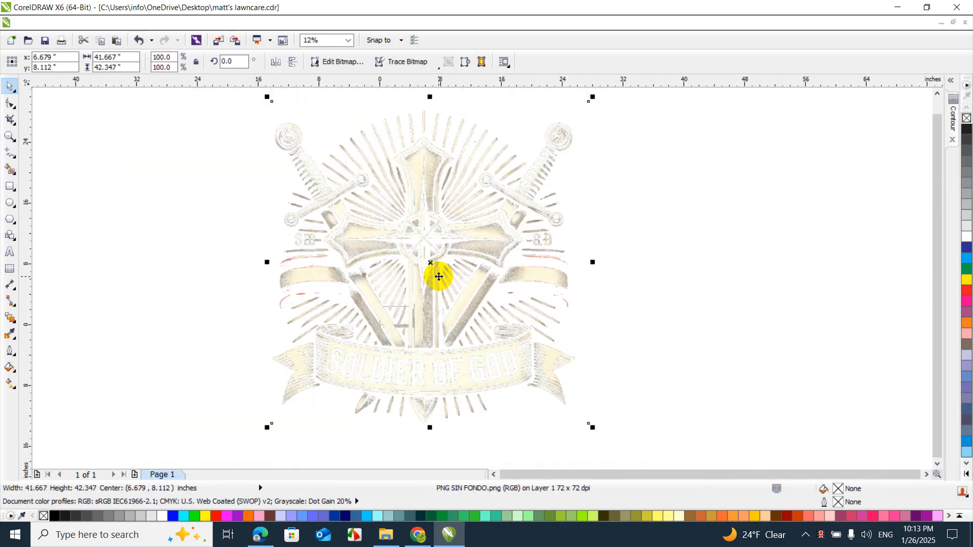
drag(439, 277, 620, 281)
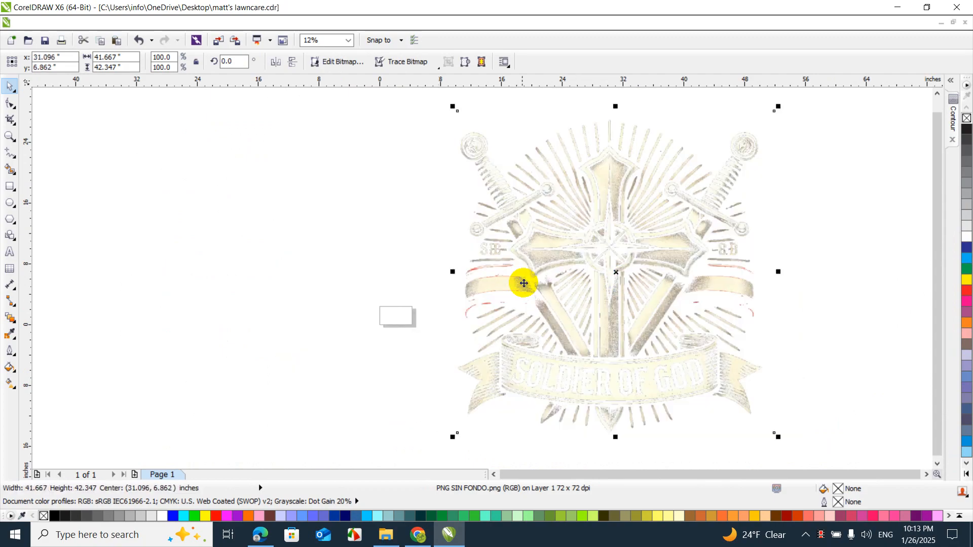
click(198, 322)
Draw a rectangle about 45.75 by 44.25 inches around the emblem image
click(11, 186)
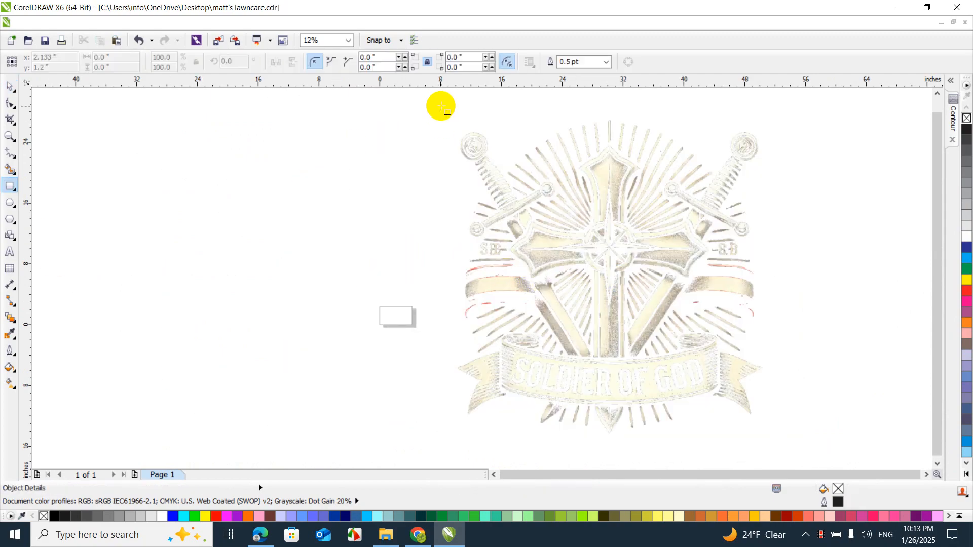
drag(441, 107, 789, 442)
click(7, 87)
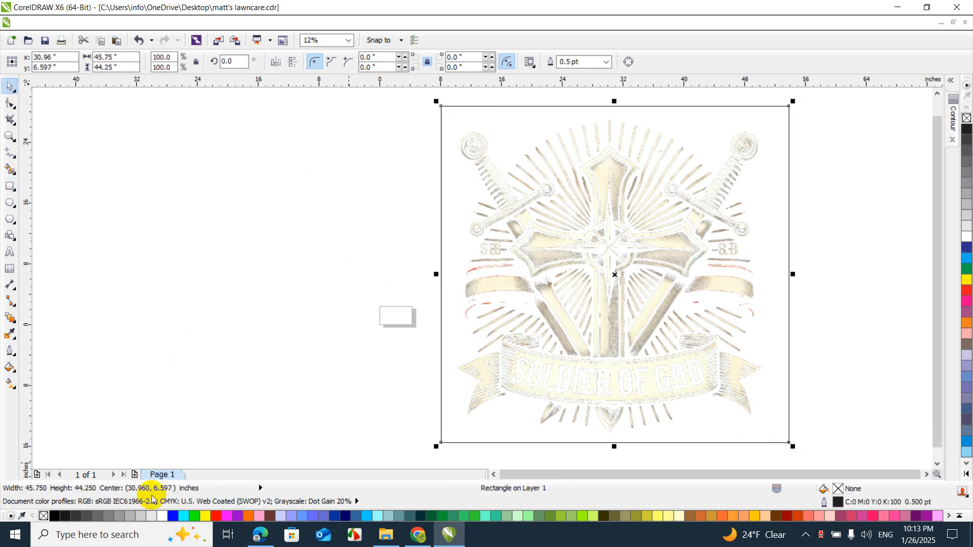
Fill the rectangle with black and order it behind the emblem image
click(55, 516)
right_click(583, 271)
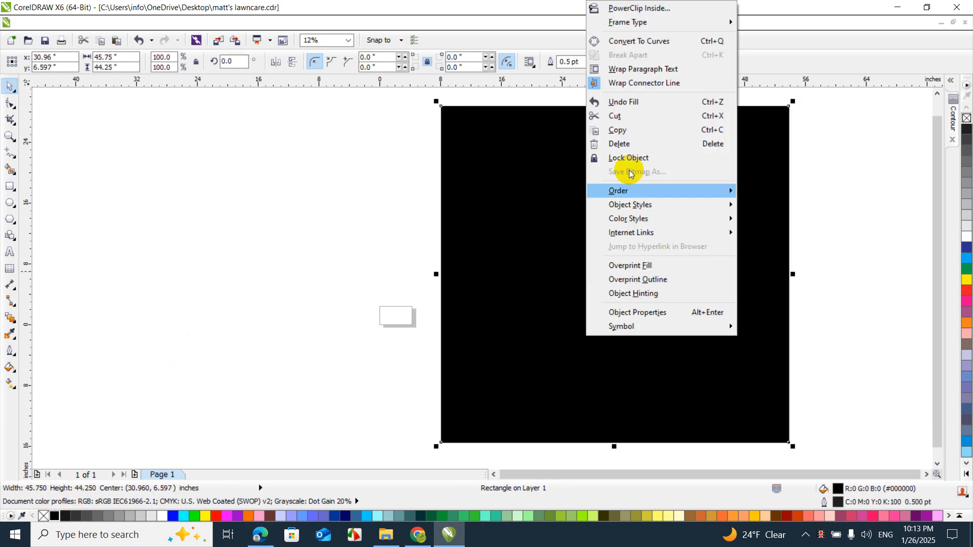
mouse_move(646, 188)
click(801, 107)
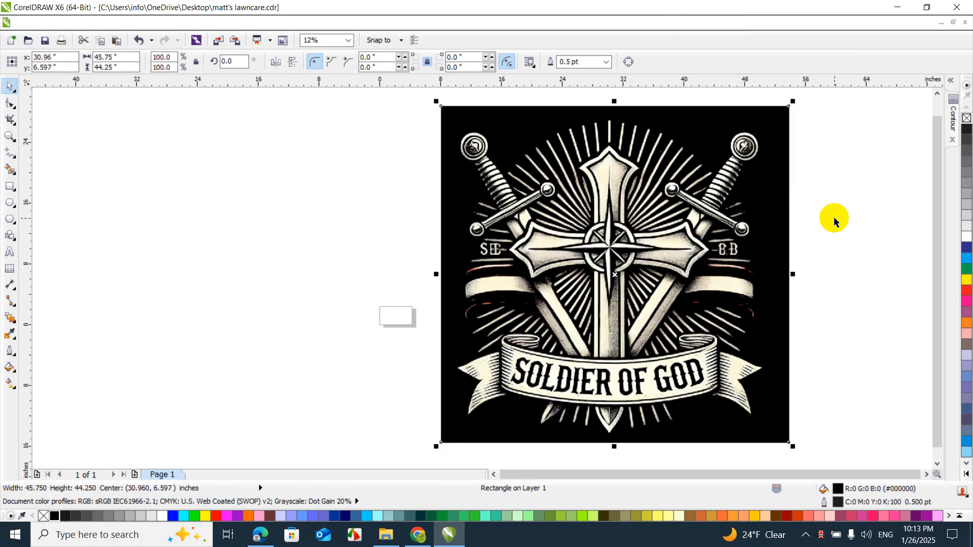
click(832, 217)
Try to recolor the imported emblem bitmap with the white palette color
click(607, 292)
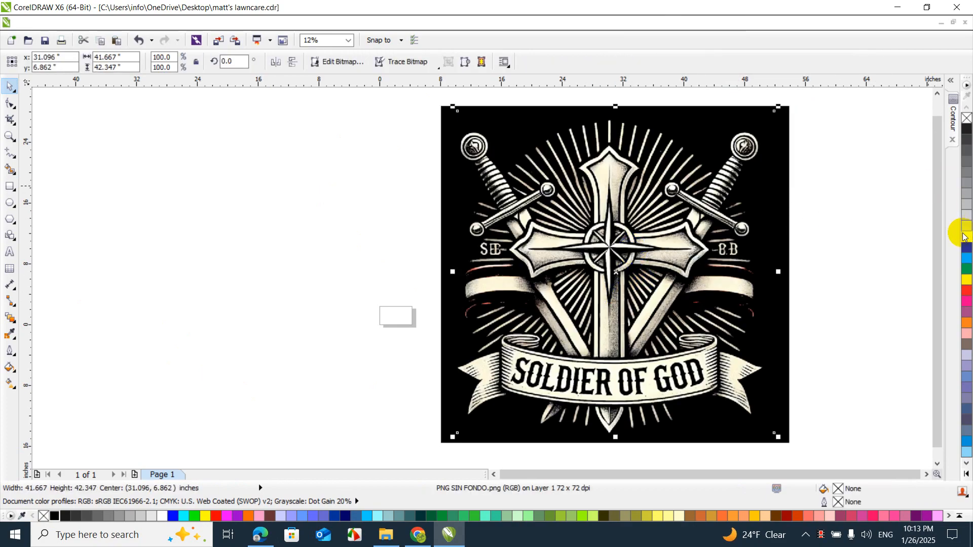
click(687, 229)
click(901, 182)
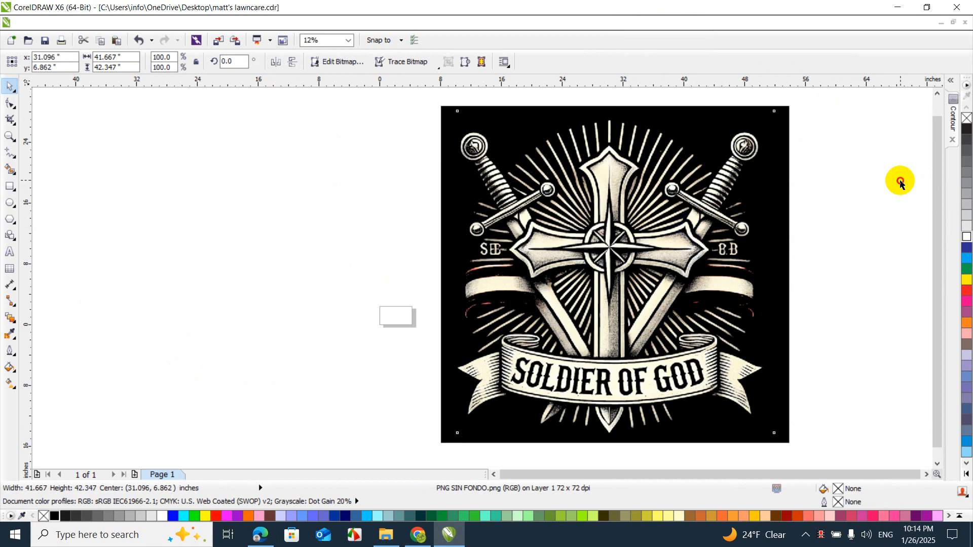
click(583, 250)
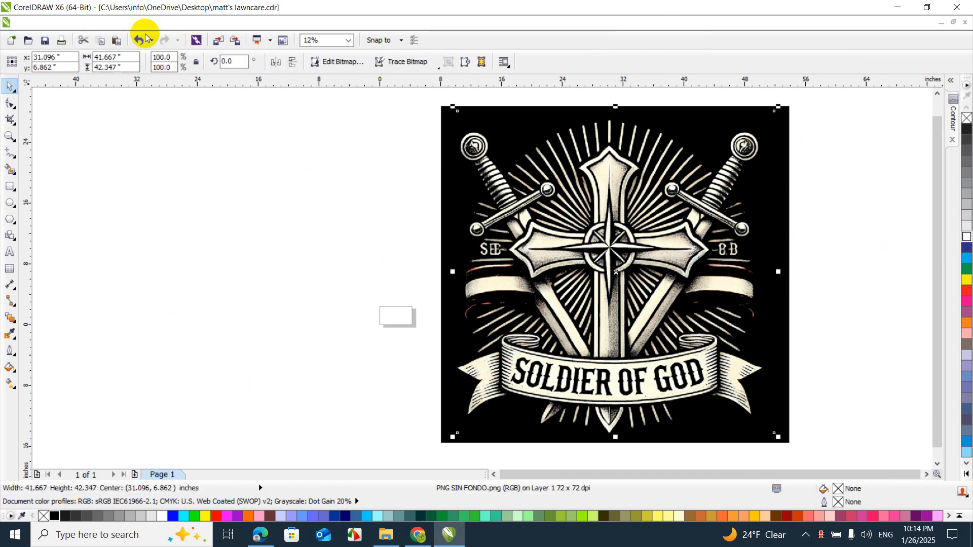
click(239, 320)
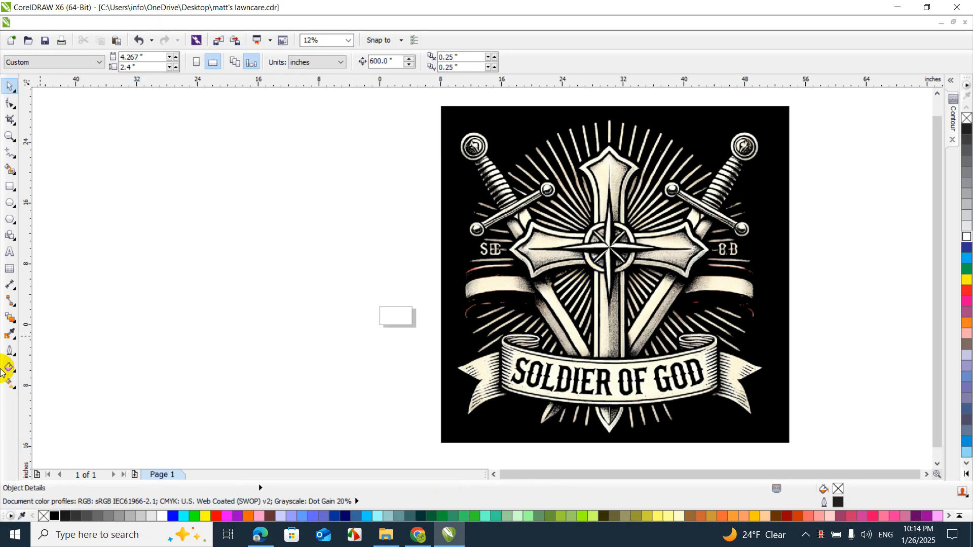
Try to apply a linear two-color fountain fill from red to yellow to the emblem bitmap
click(500, 213)
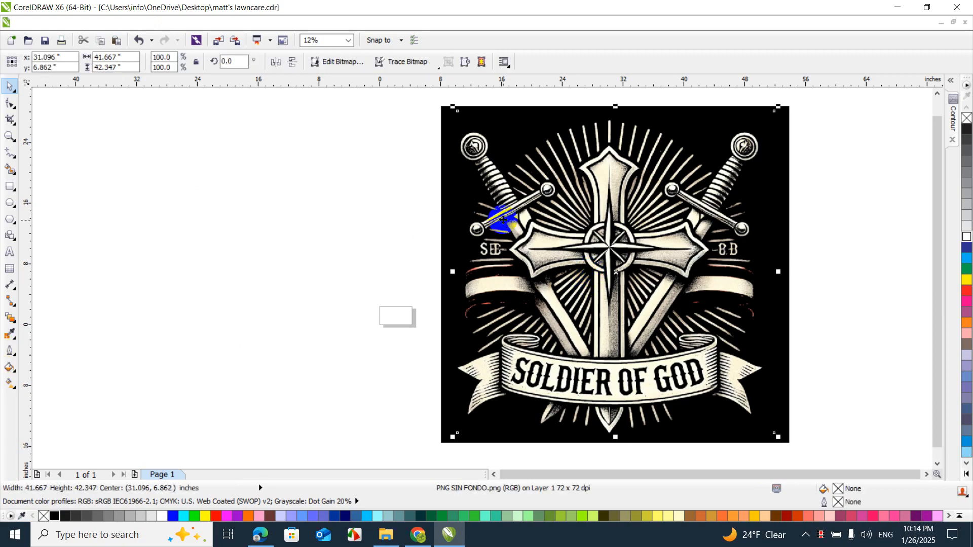
click(10, 368)
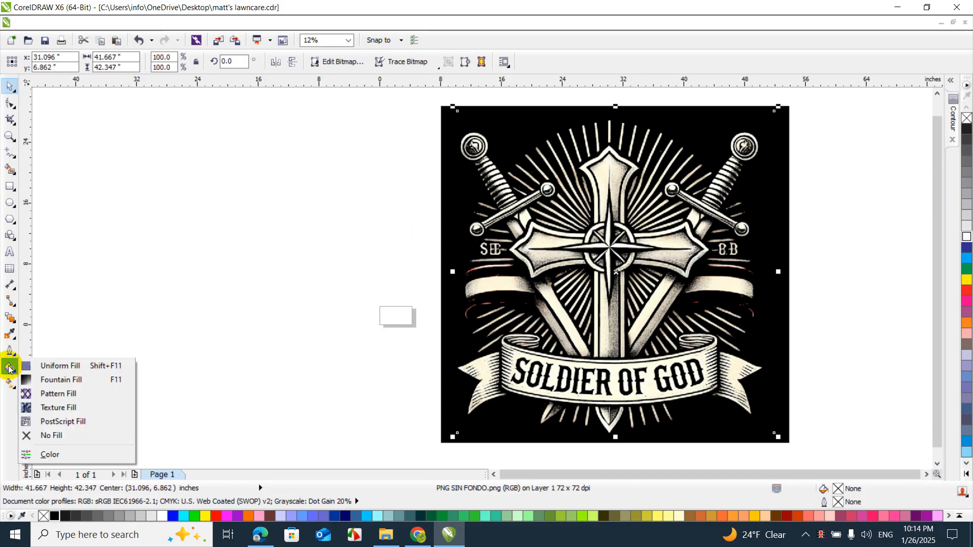
click(57, 381)
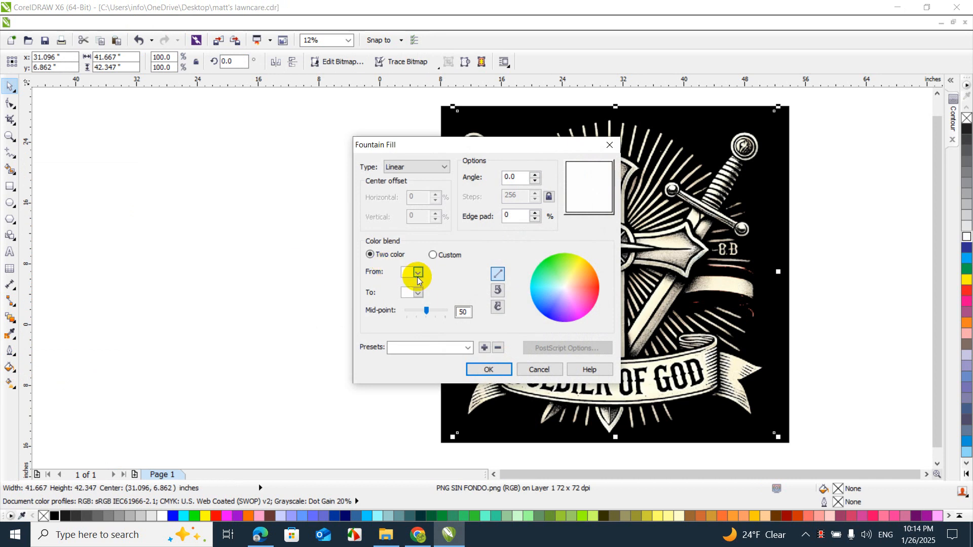
click(417, 277)
click(435, 293)
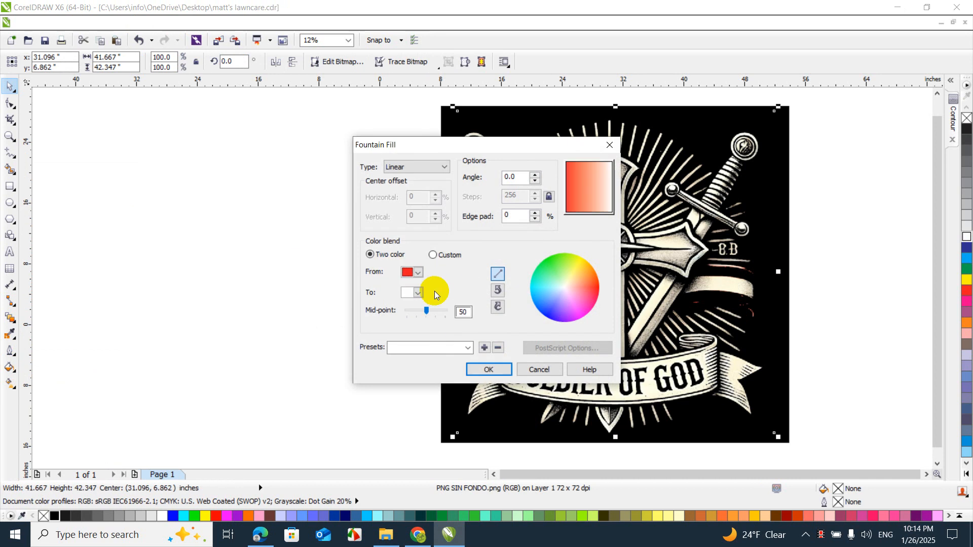
click(418, 293)
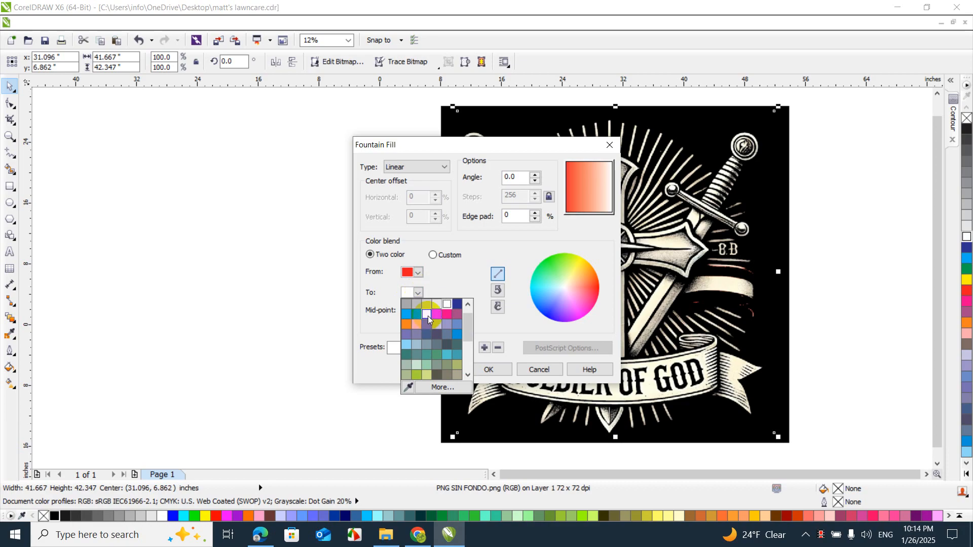
click(427, 306)
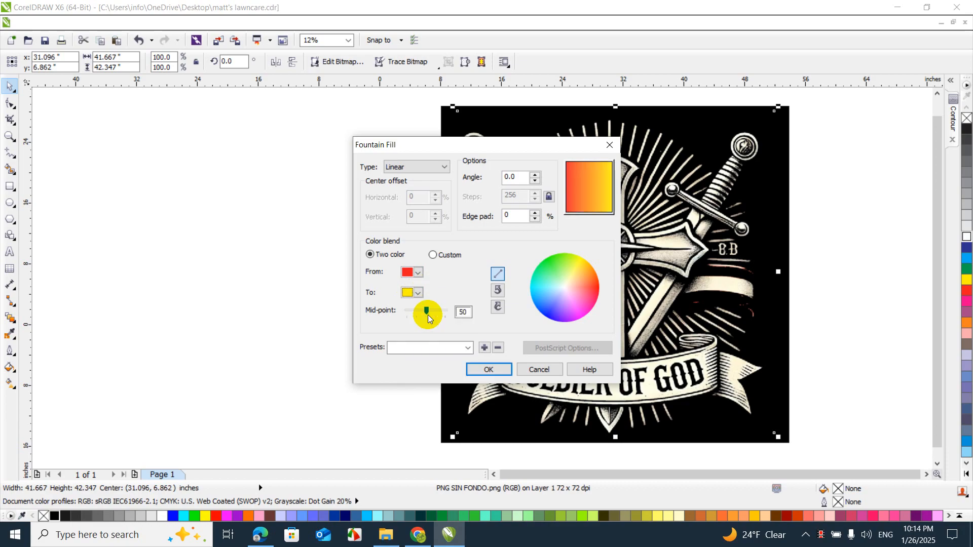
click(487, 371)
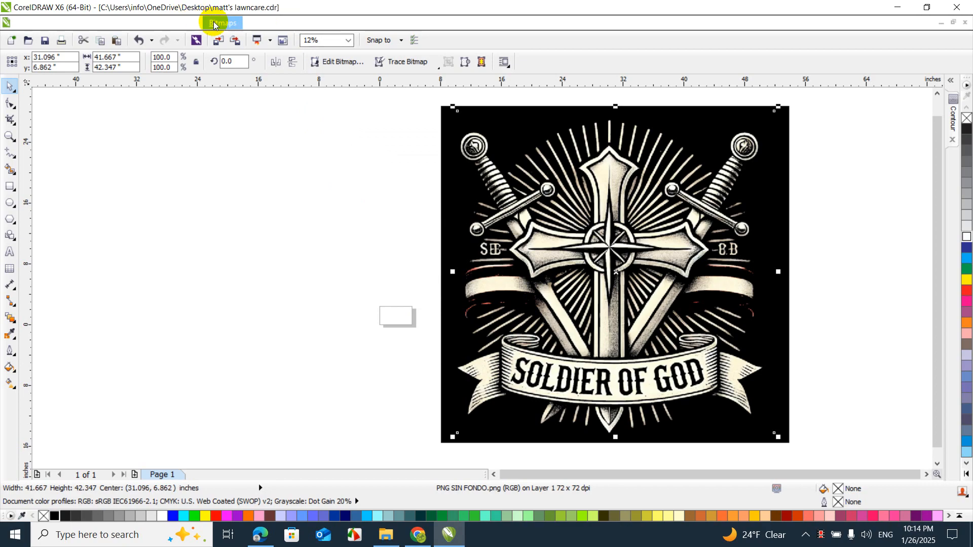
Convert the emblem bitmap to vectors with a Clipart outline trace, letting the bitmap size be reduced
click(218, 22)
mouse_move(245, 252)
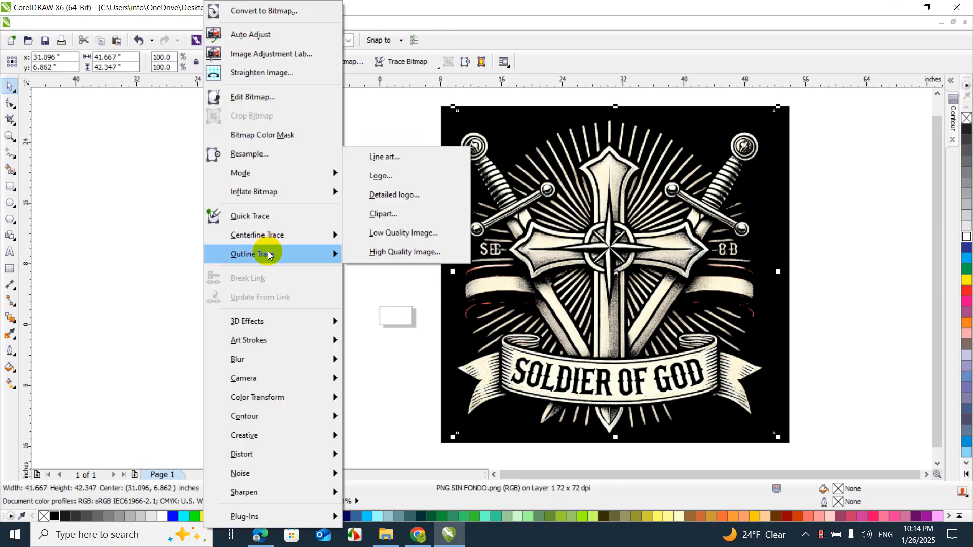
click(389, 215)
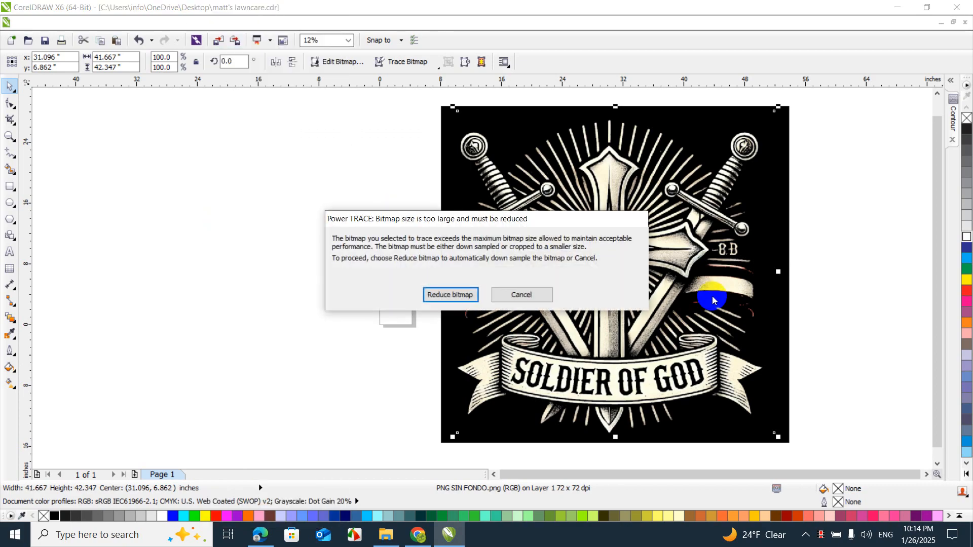
click(451, 295)
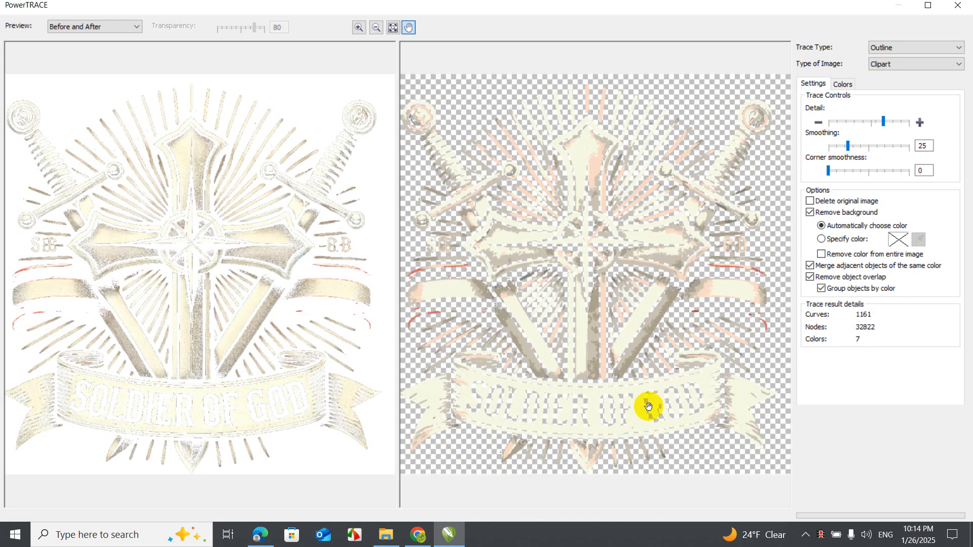
click(928, 5)
click(824, 503)
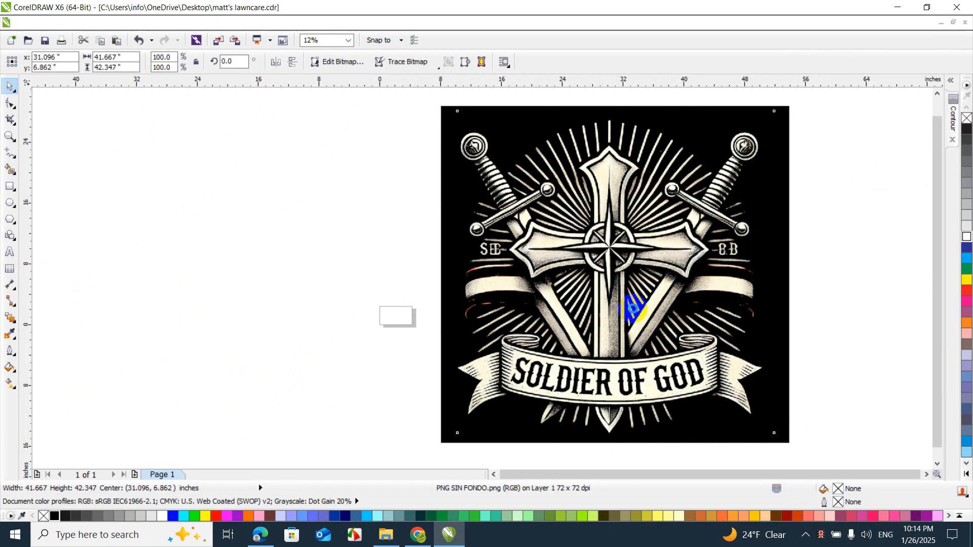
Move the traced emblem group aside and delete the original bitmap beneath it
drag(543, 202, 336, 188)
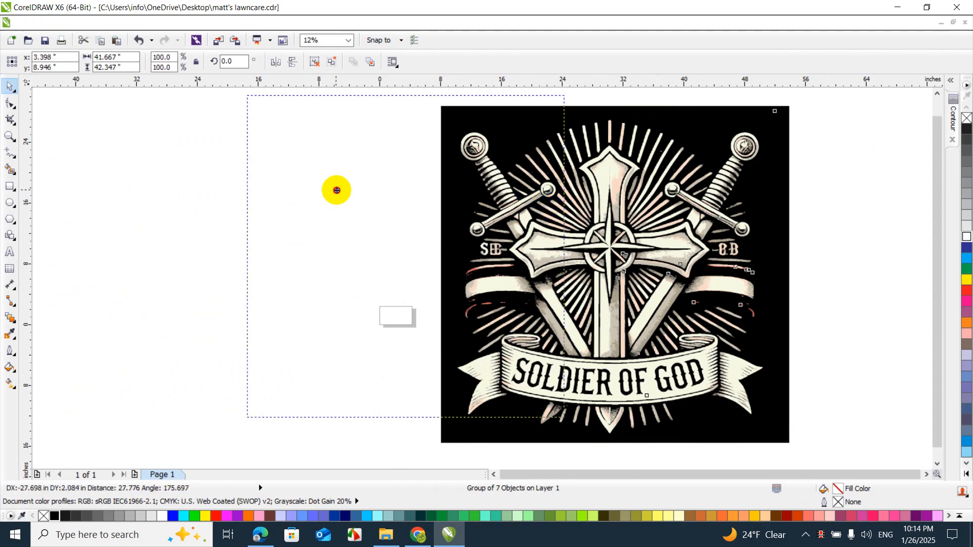
click(656, 203)
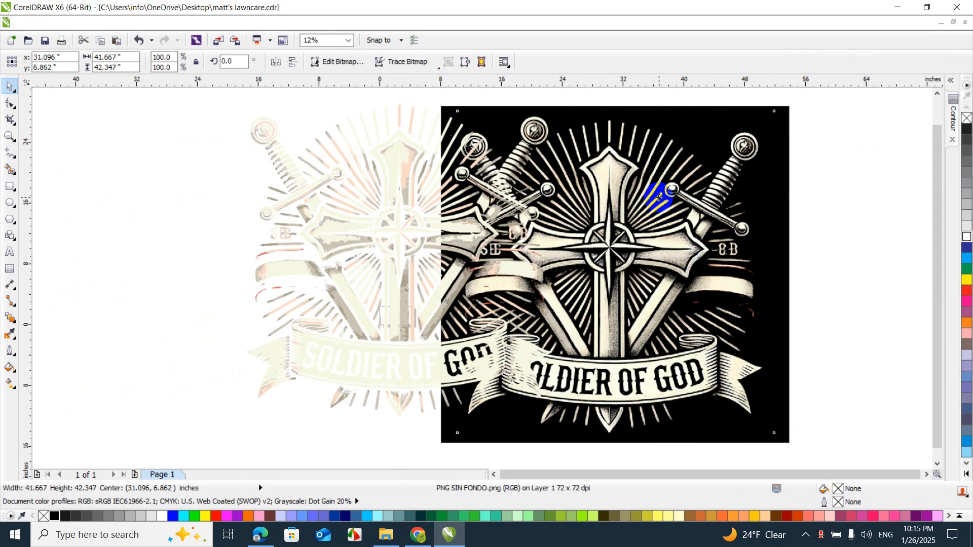
key(Delete)
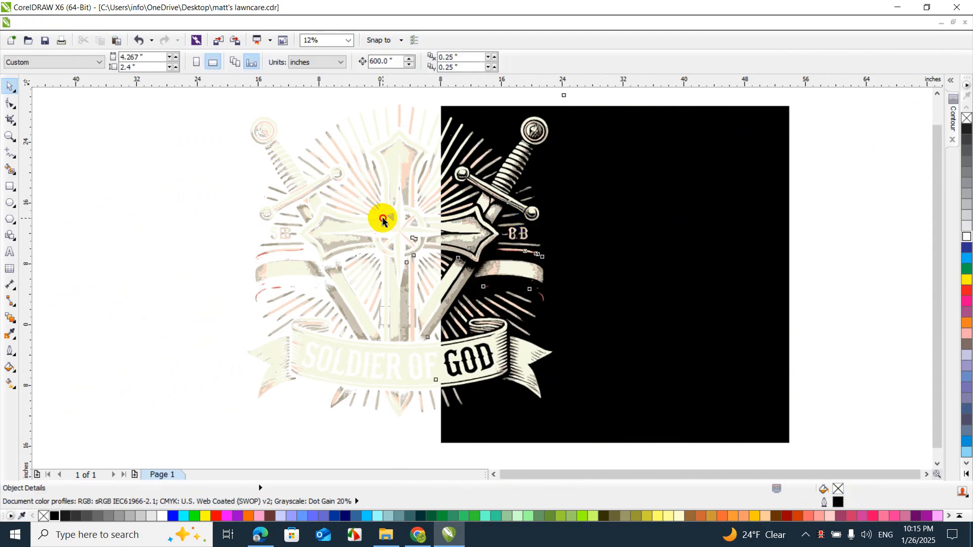
Place the traced emblem group back over the black rectangle and fill it with white
drag(383, 220, 592, 237)
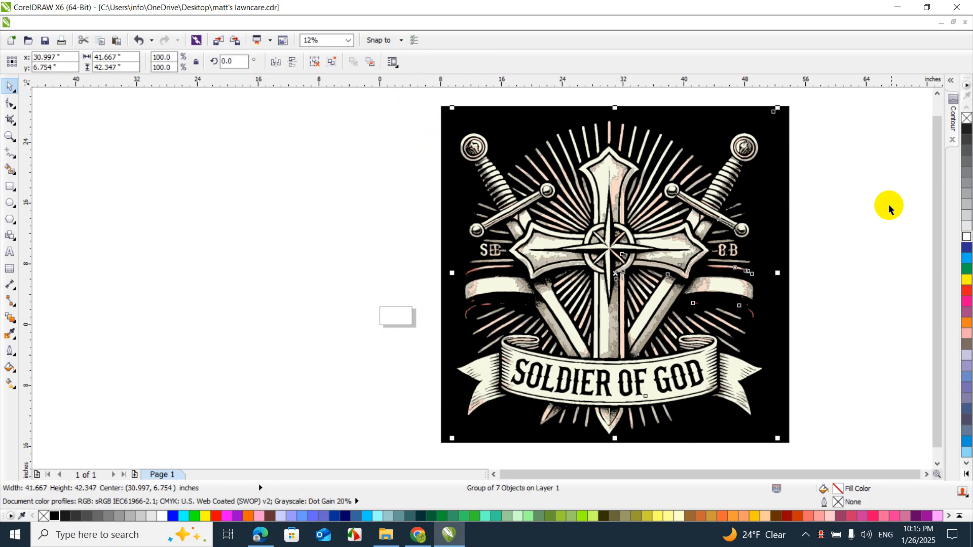
click(966, 239)
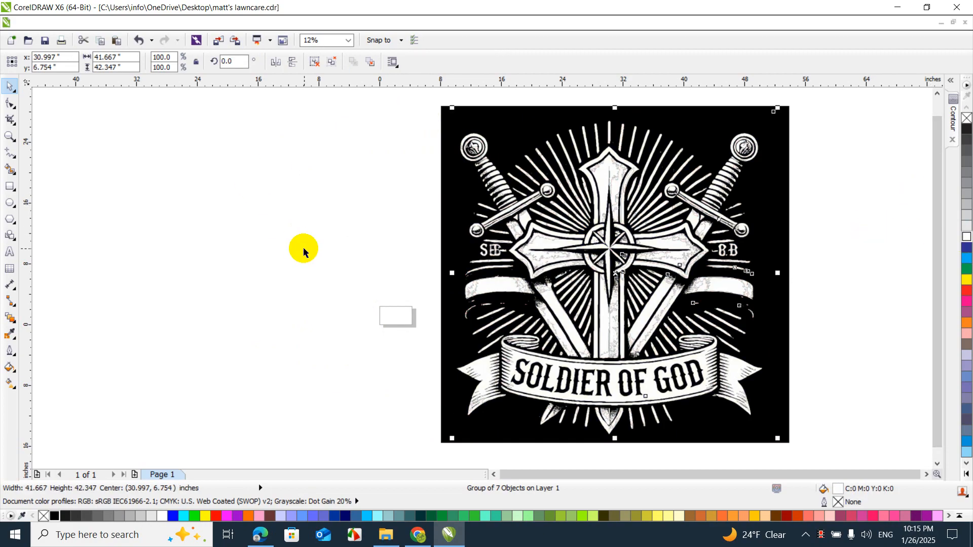
click(250, 231)
click(13, 375)
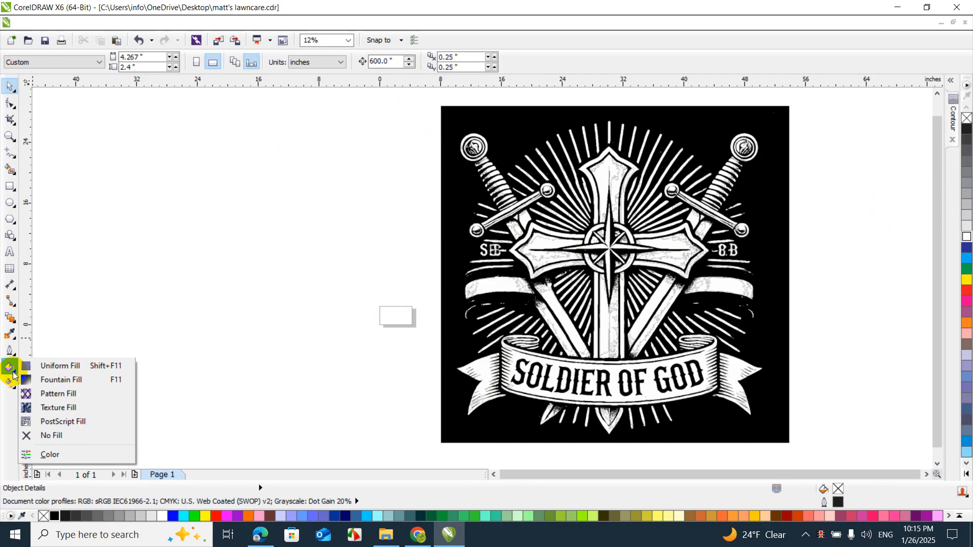
click(61, 379)
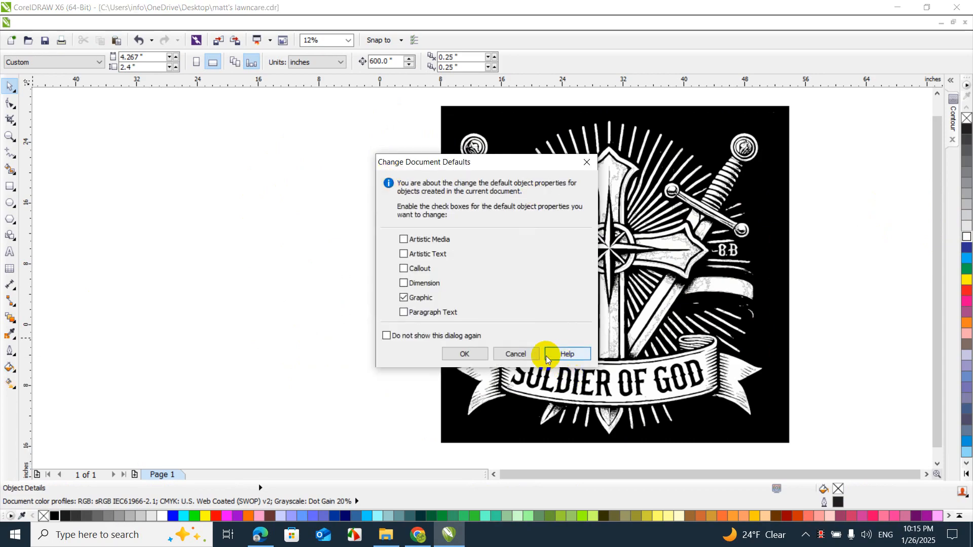
click(530, 354)
Set up a linear two-color fountain fill from red to yellow for the traced emblem group
click(606, 282)
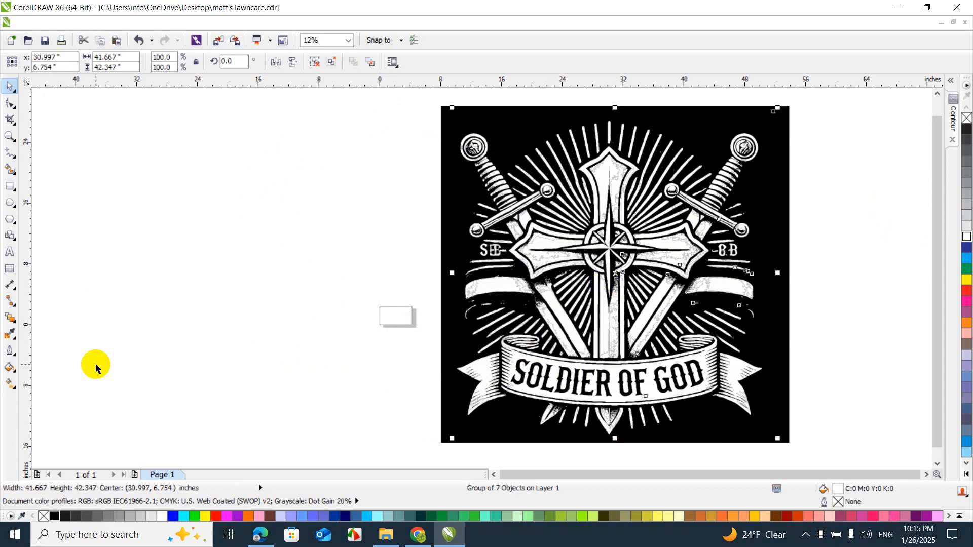
click(10, 368)
click(50, 378)
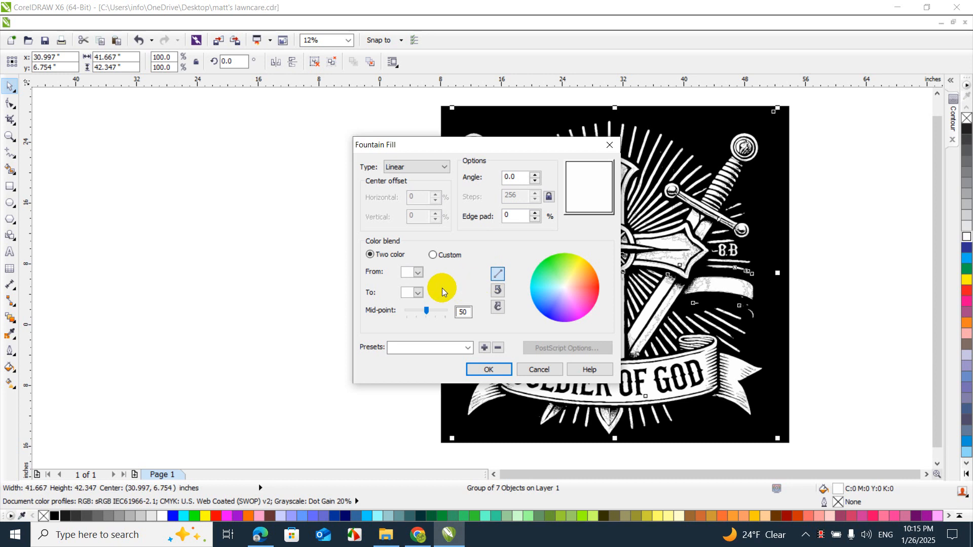
click(419, 274)
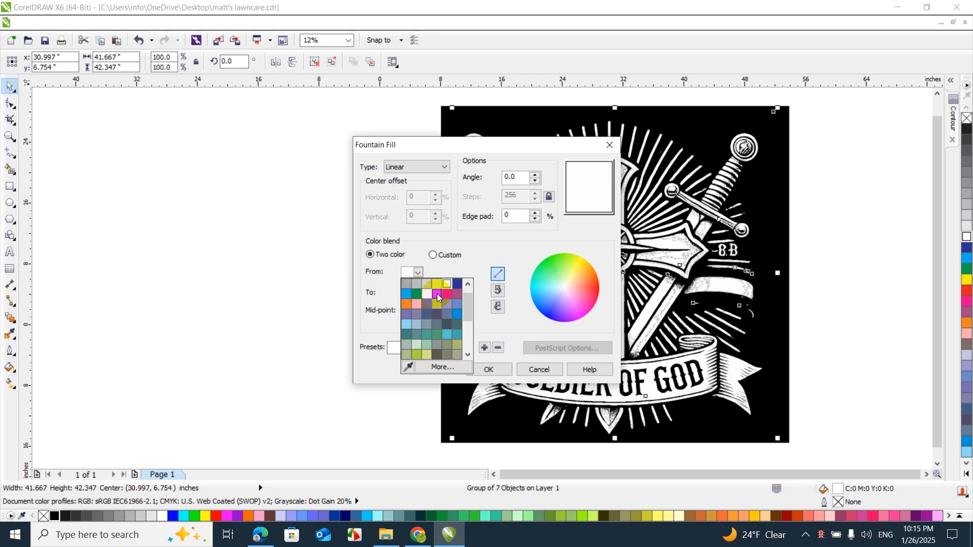
click(433, 299)
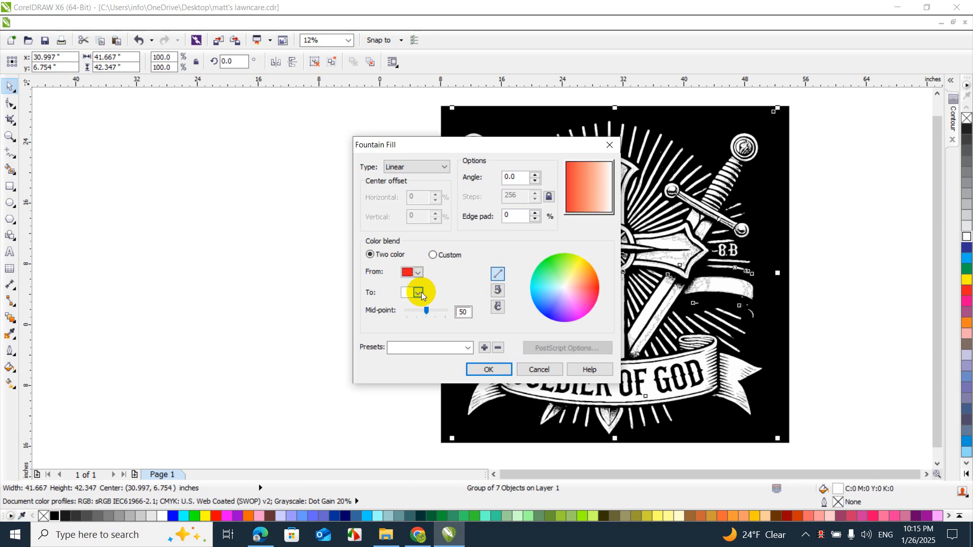
click(420, 293)
click(427, 315)
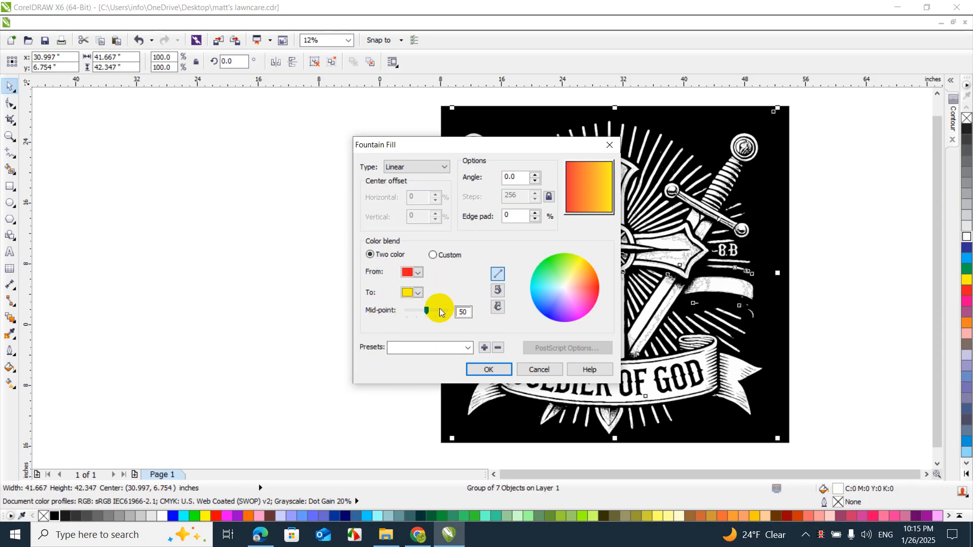
Set the fountain fill's mid-point to 48 and its angle to 90 degrees, and apply it to the emblem group
drag(427, 311, 431, 312)
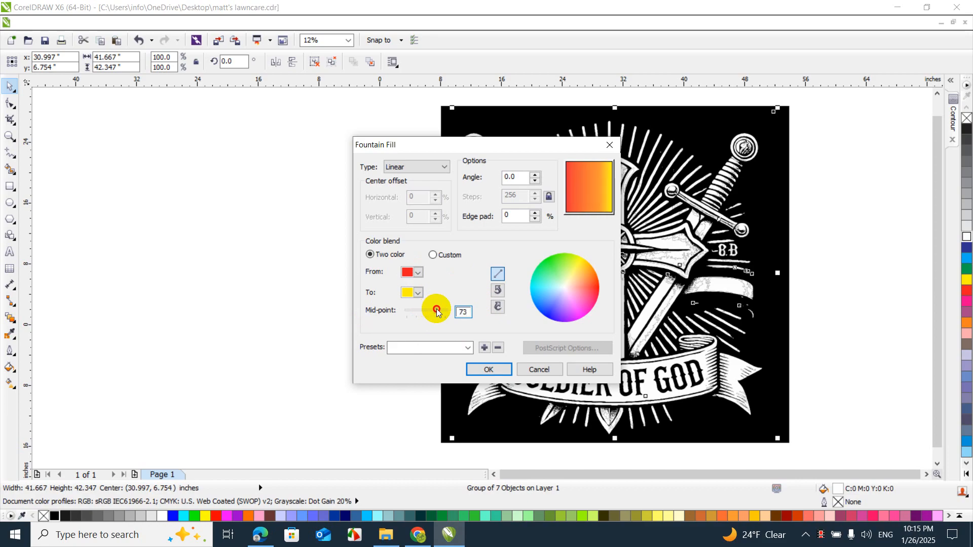
mouse_move(438, 312)
mouse_down()
mouse_move(414, 315)
mouse_move(428, 316)
mouse_up()
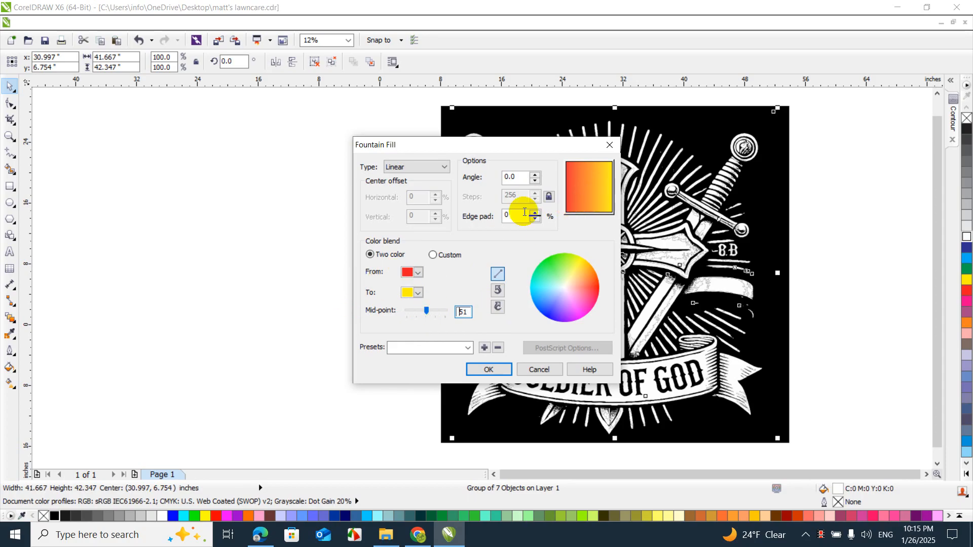
drag(428, 312, 425, 315)
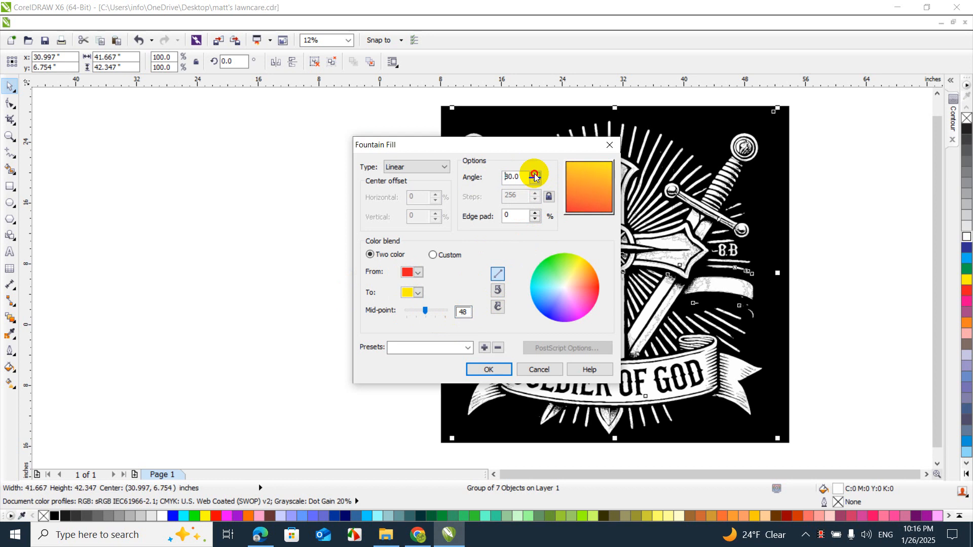
click(535, 176)
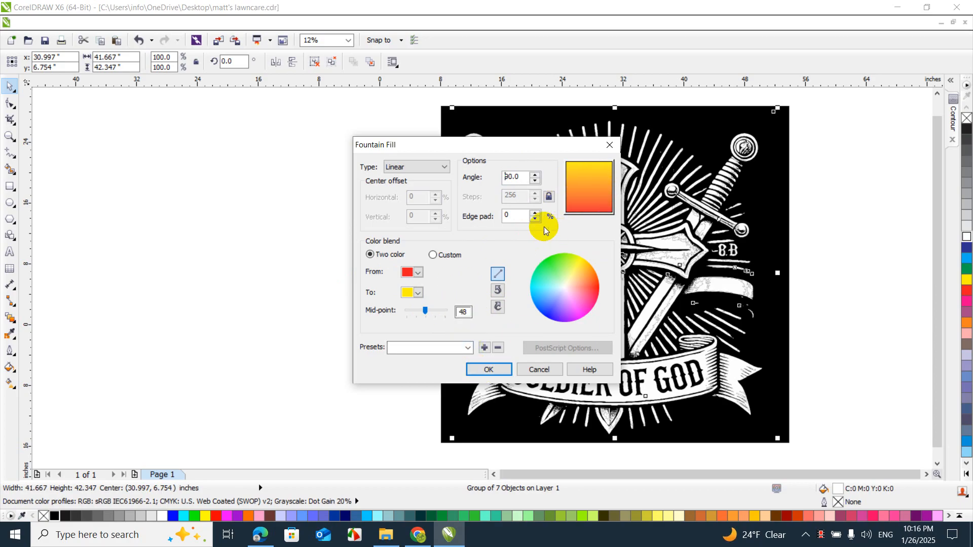
click(484, 370)
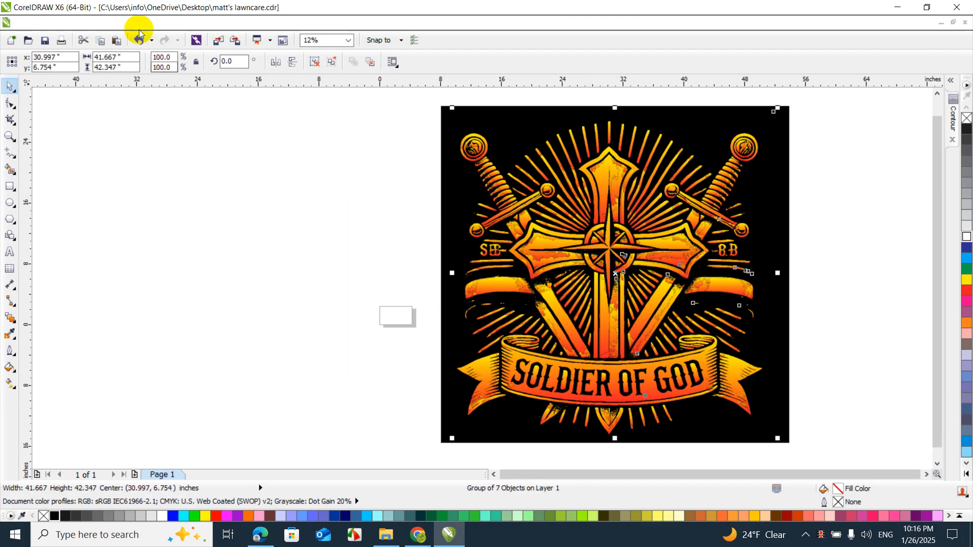
Weld the objects of the traced emblem group into a single curve
click(112, 23)
mouse_move(147, 22)
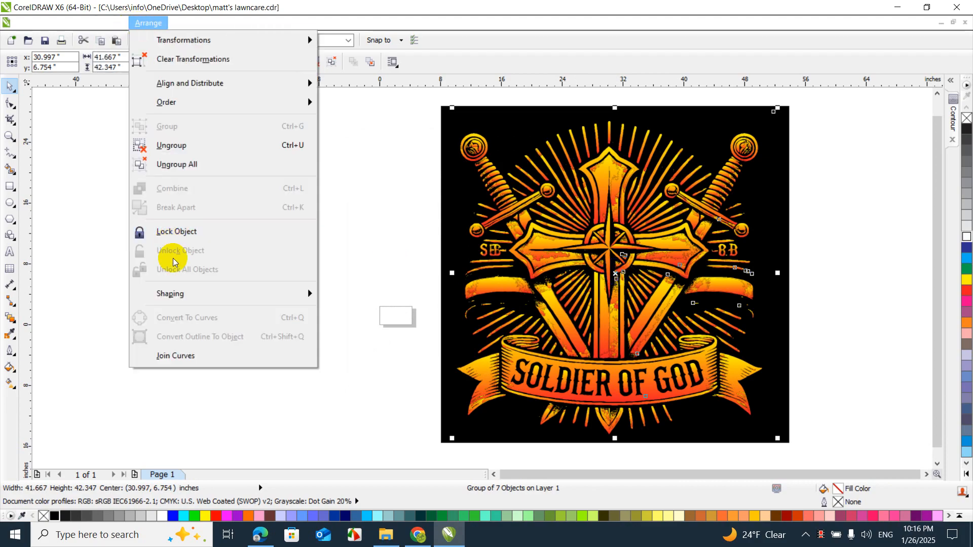
mouse_move(180, 293)
click(381, 298)
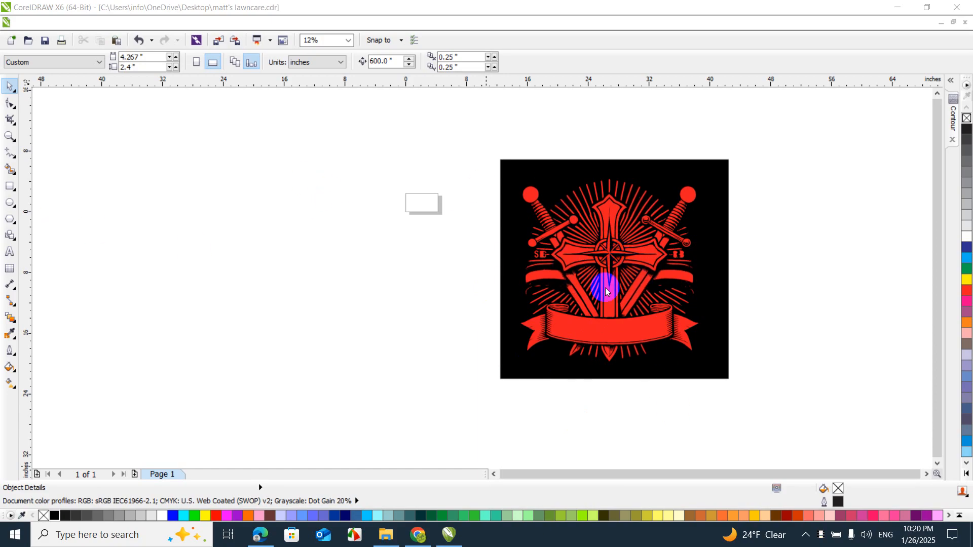
click(11, 369)
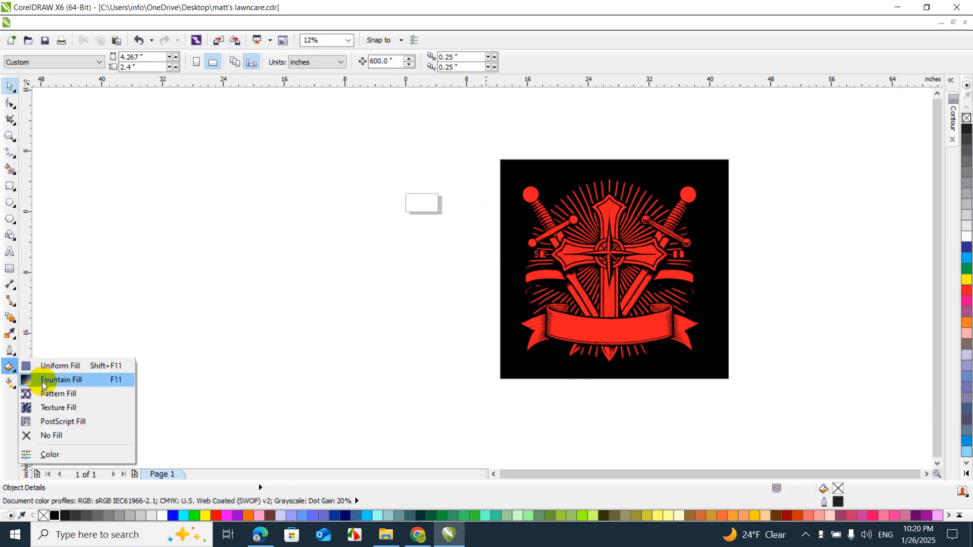
click(44, 379)
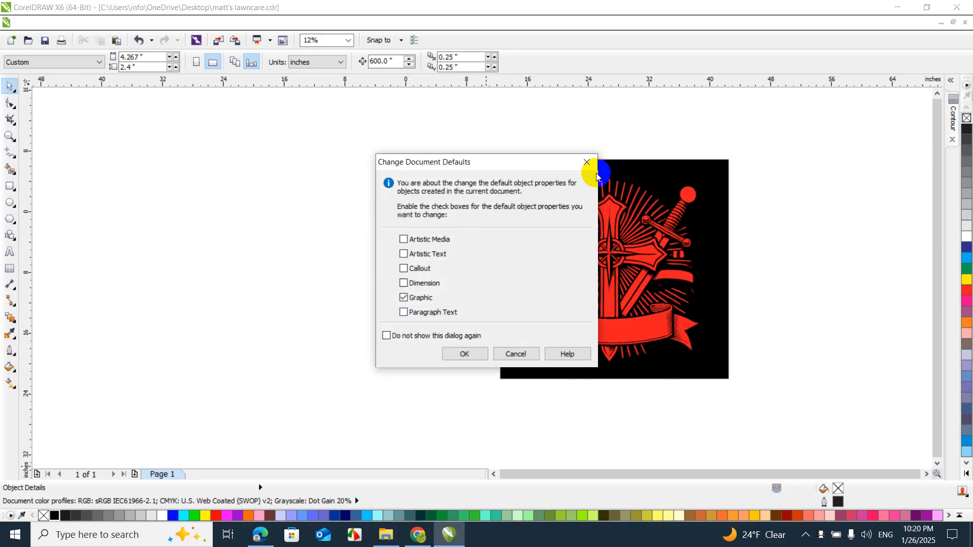
click(587, 162)
Apply a linear two-color fountain fill from red to yellow at a 90-degree angle to the red emblem curve
click(521, 260)
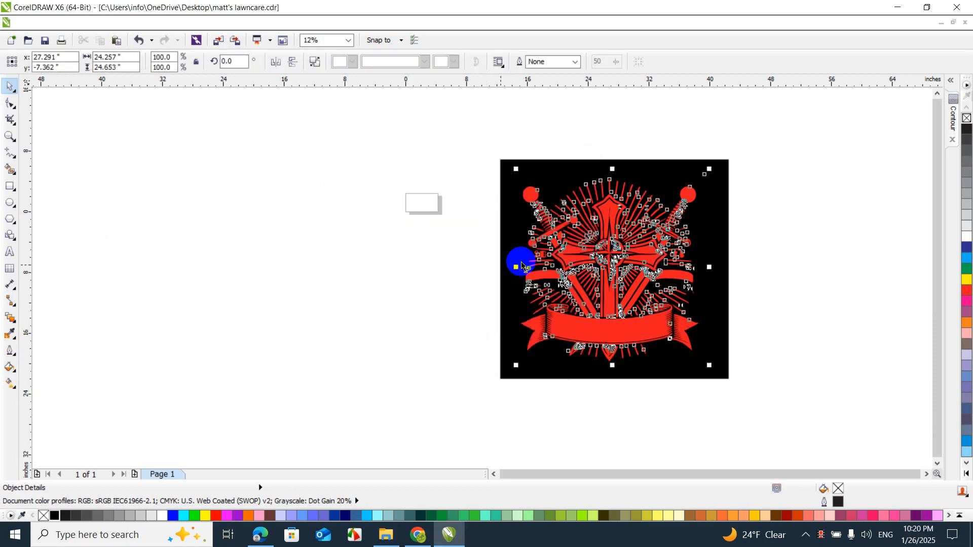
click(11, 368)
click(47, 377)
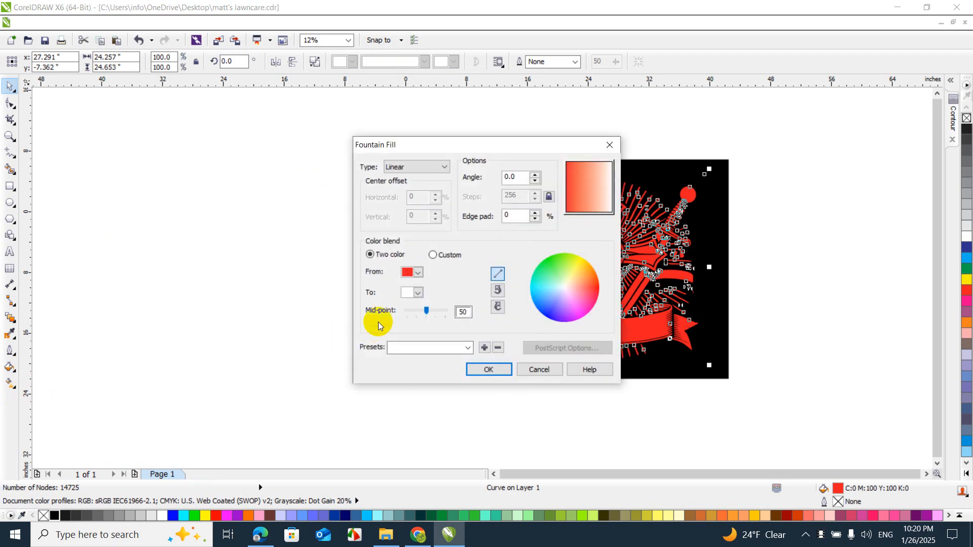
click(418, 293)
click(425, 316)
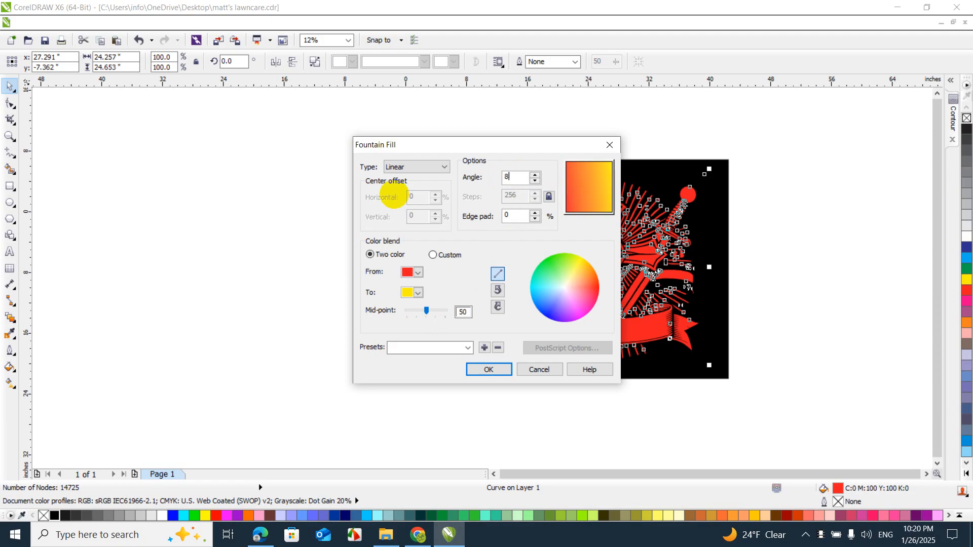
text(9)
key(BackSpace)
key(BackSpace)
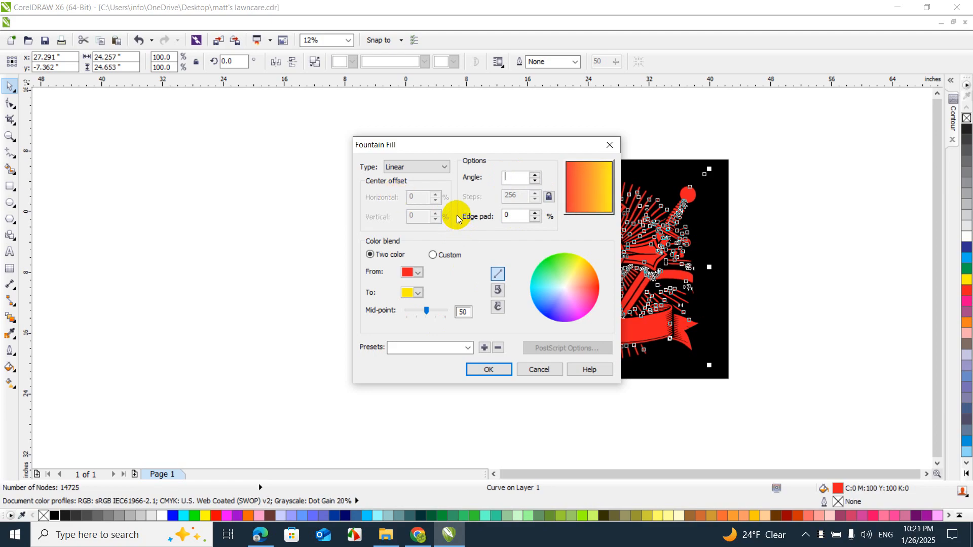
text(90)
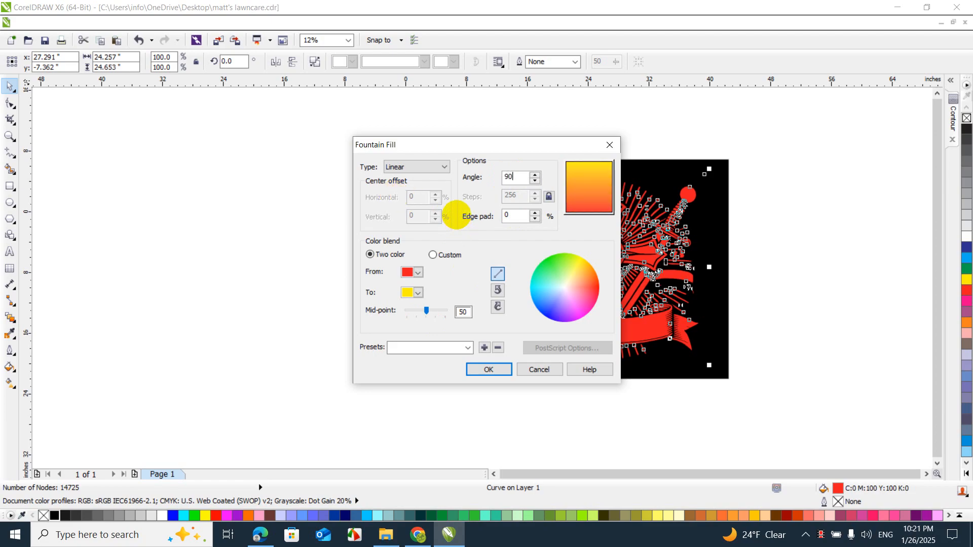
click(486, 369)
click(446, 343)
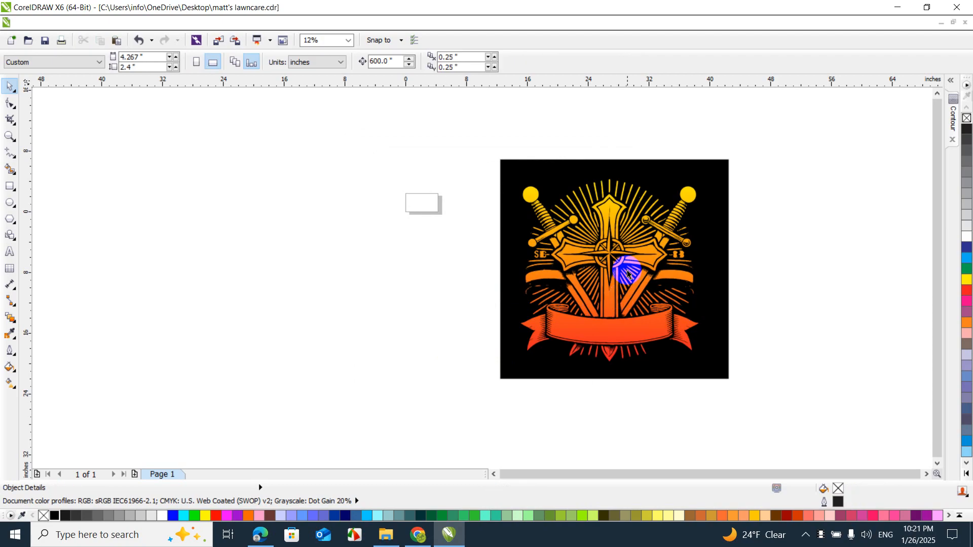
Examine the gradient and the traced details of the emblem up close, from the swords down to the banner
scroll(634, 228, up, 2)
scroll(681, 262, down, 1)
scroll(661, 274, up, 1)
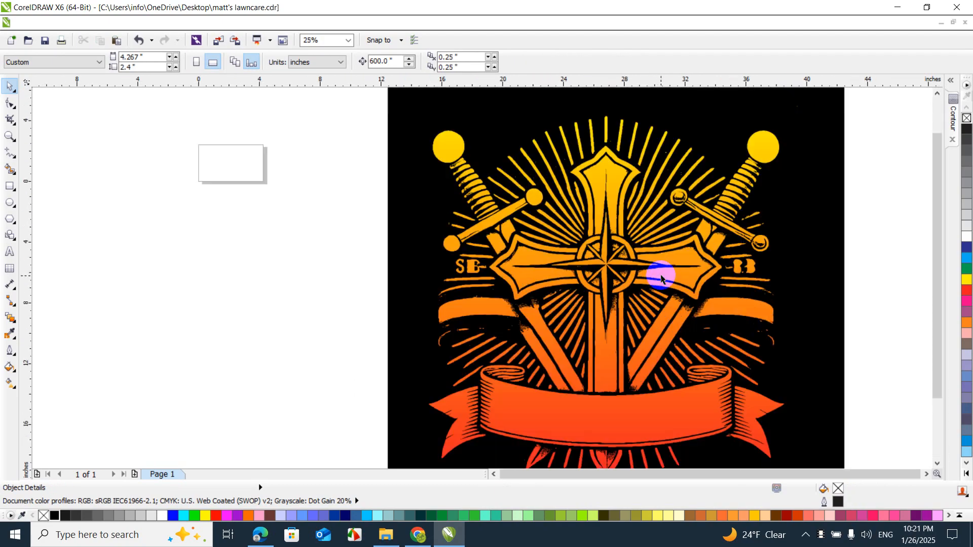
scroll(659, 282, up, 2)
scroll(658, 281, down, 2)
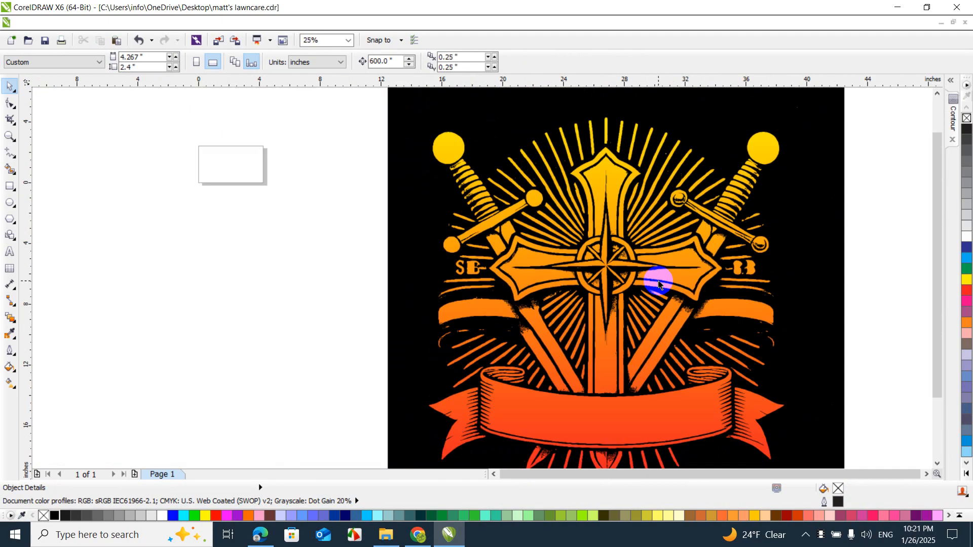
scroll(675, 337, down, 1)
scroll(682, 365, up, 1)
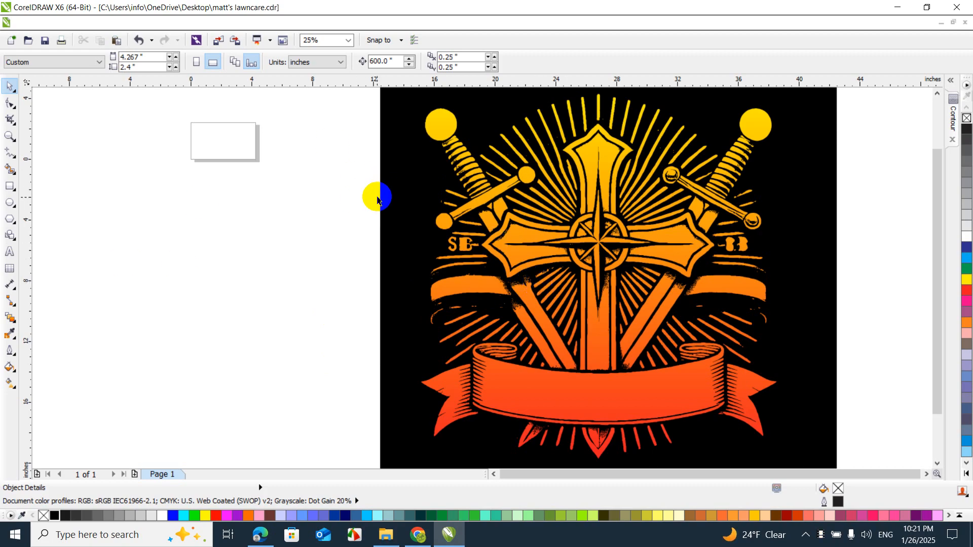
scroll(378, 199, down, 2)
scroll(404, 243, up, 2)
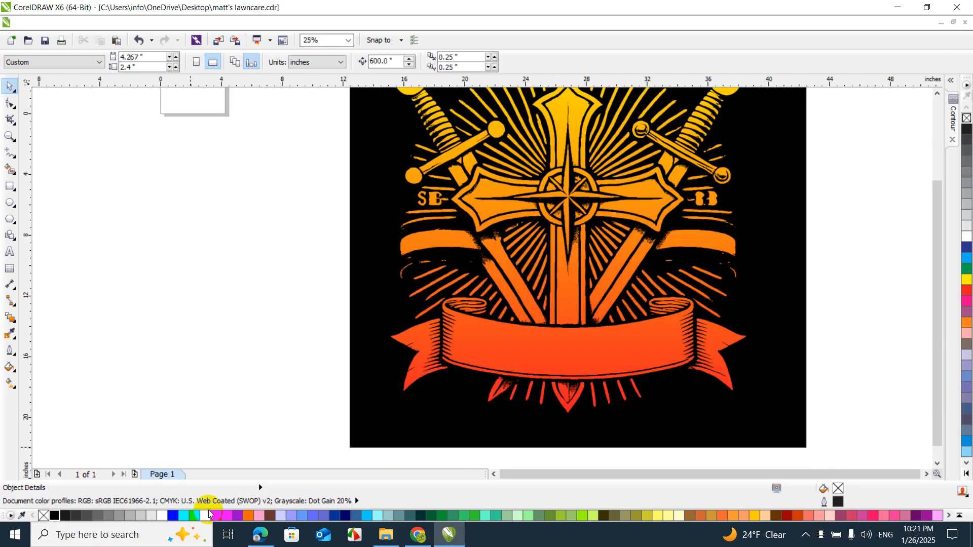
Switch to LUMINOSA in the browser and upload the image PNG SIN FONDO from Downloads
click(258, 542)
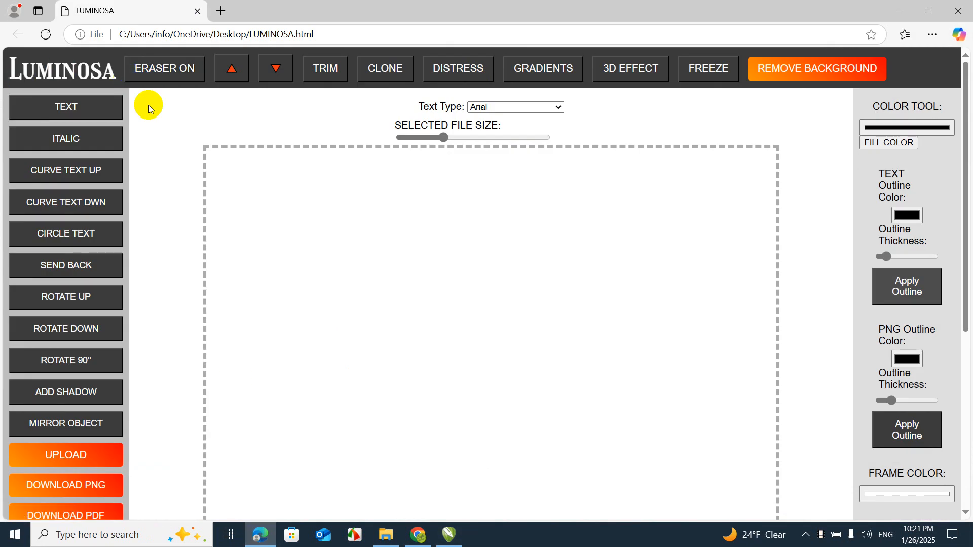
click(41, 454)
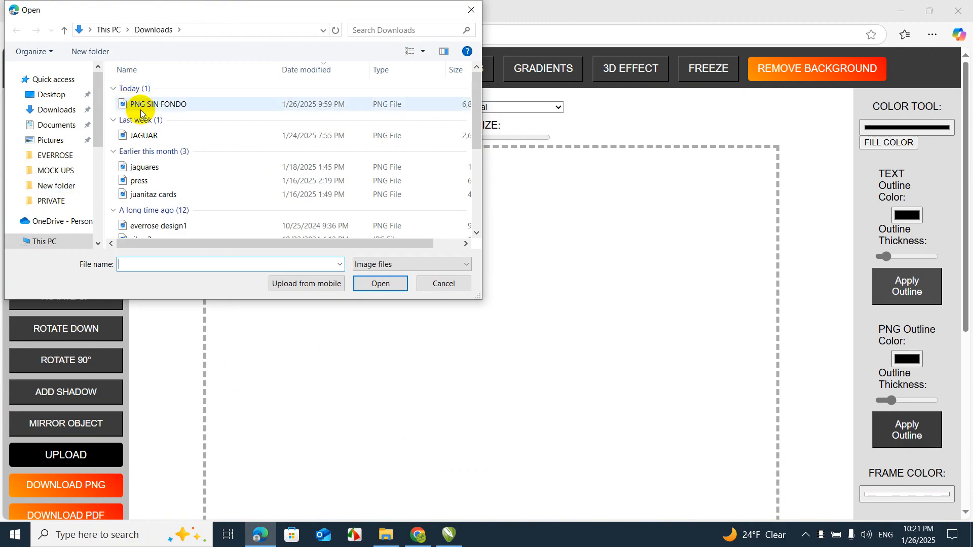
double_click(141, 113)
Set the frame color behind the uploaded emblem to black (RGB 0, 0, 0)
scroll(388, 198, down, 5)
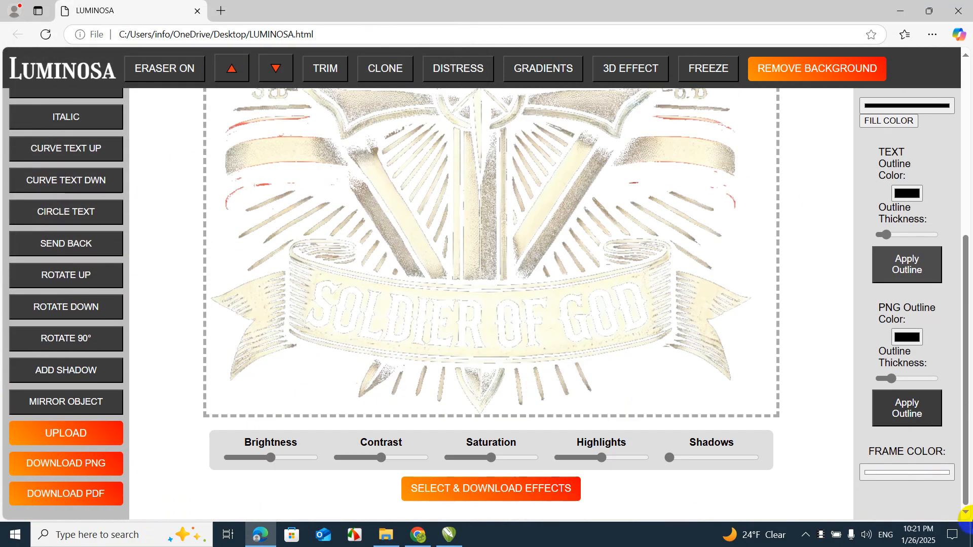
click(900, 477)
drag(858, 387, 835, 402)
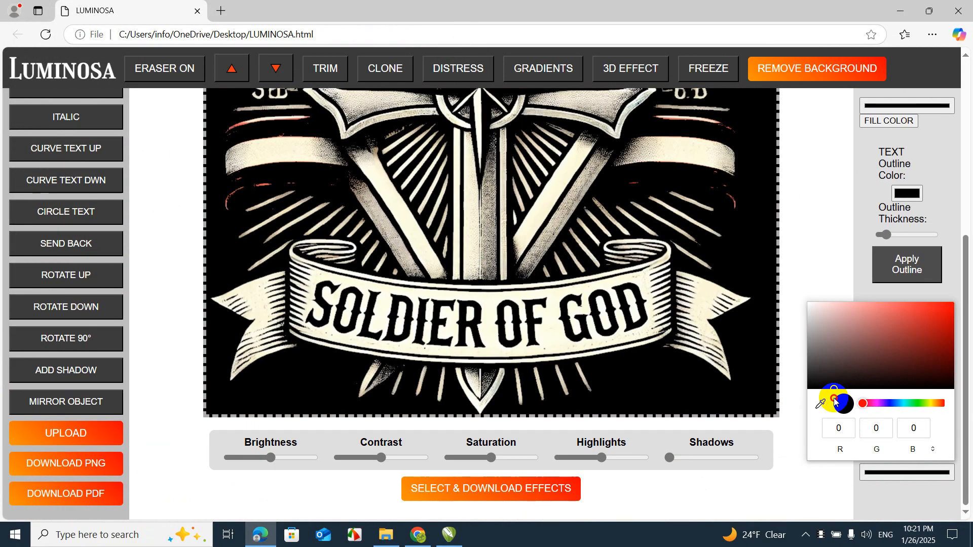
click(804, 243)
Choose white (RGB 255, 255, 255) as the fill color and apply it to the emblem image
scroll(649, 494, up, 5)
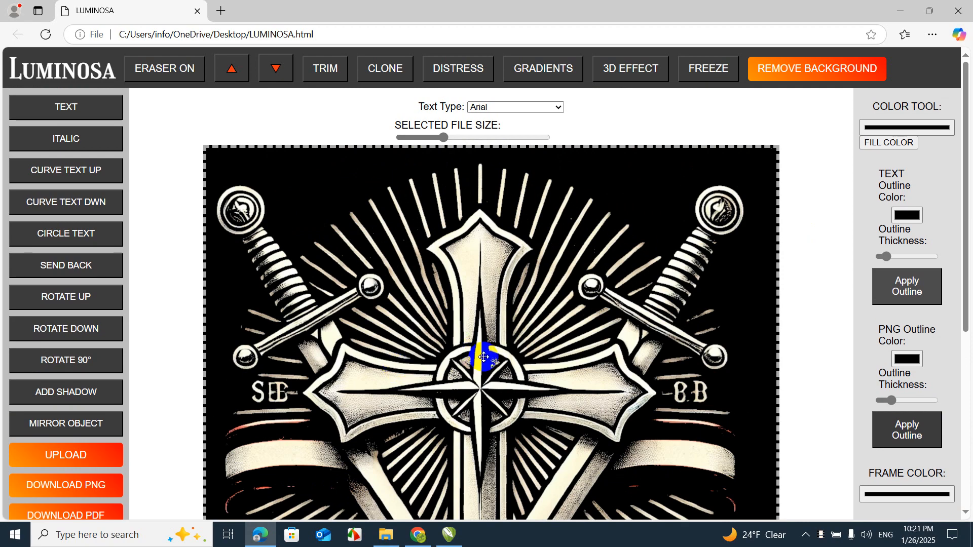
scroll(484, 357, down, 2)
click(893, 120)
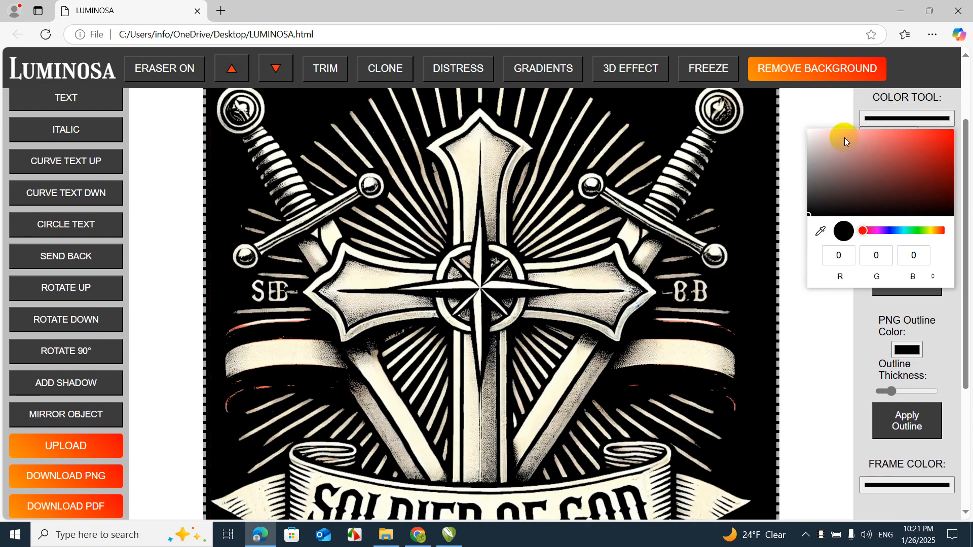
drag(820, 145, 808, 133)
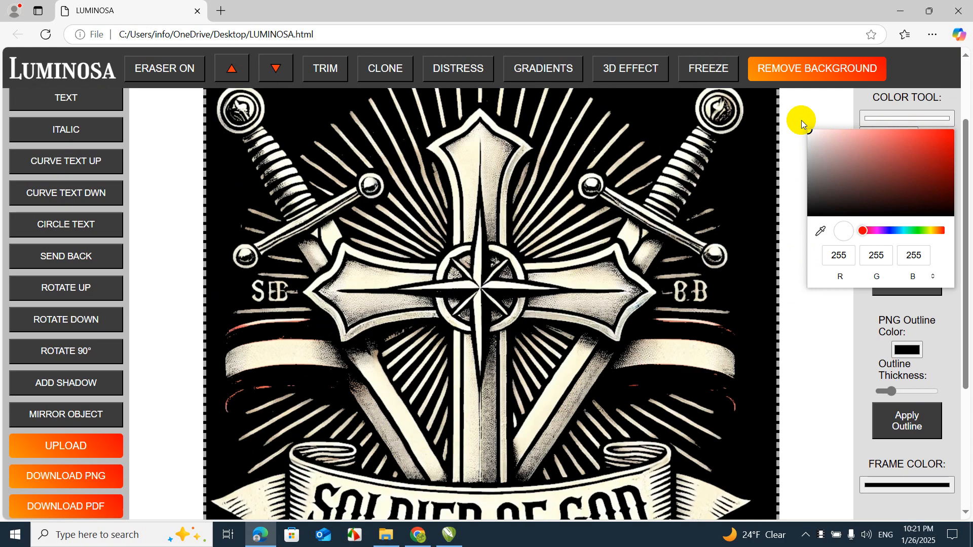
click(802, 120)
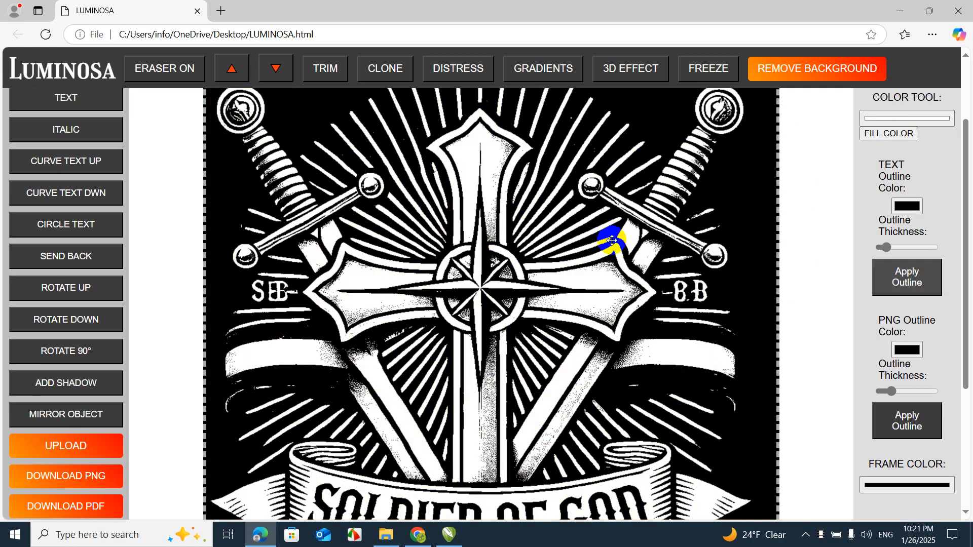
Choose a bright red as the fill color and apply it to the emblem image
click(877, 120)
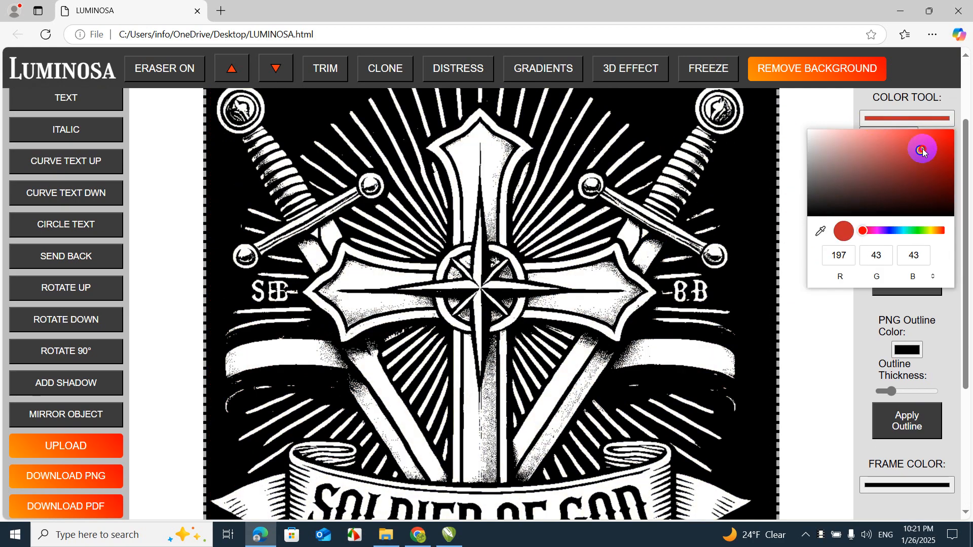
drag(923, 150, 953, 133)
click(781, 116)
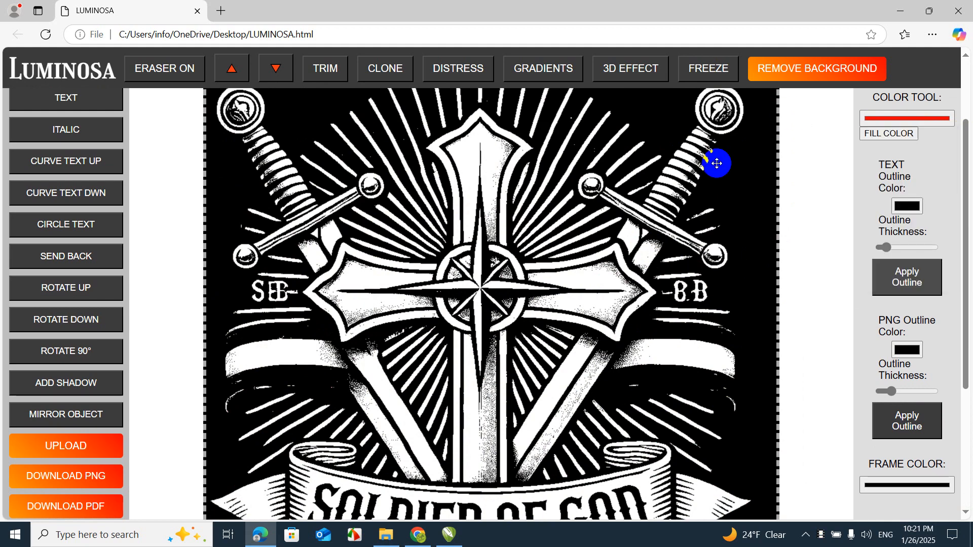
click(910, 138)
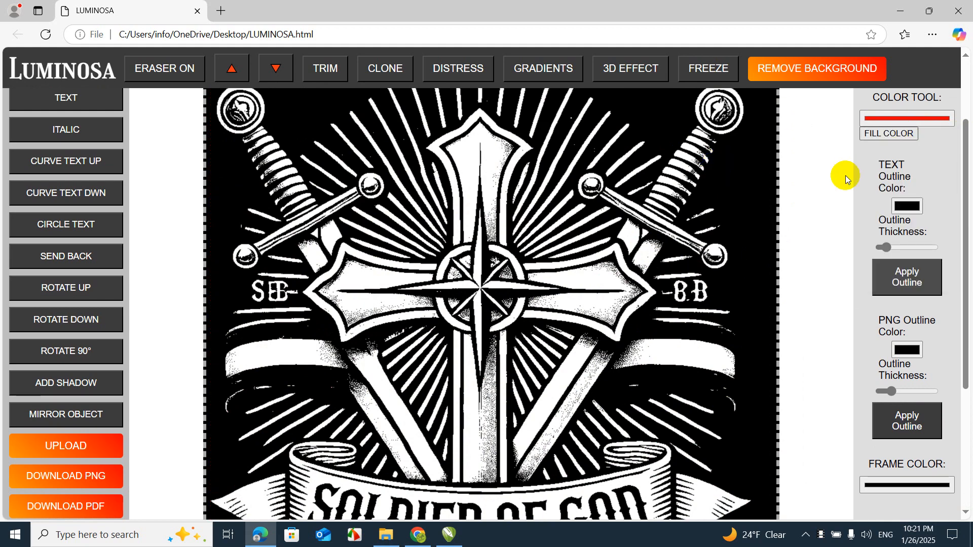
Choose teal (RGB 0, 245, 184) as the fill color and apply it to the emblem image
click(917, 119)
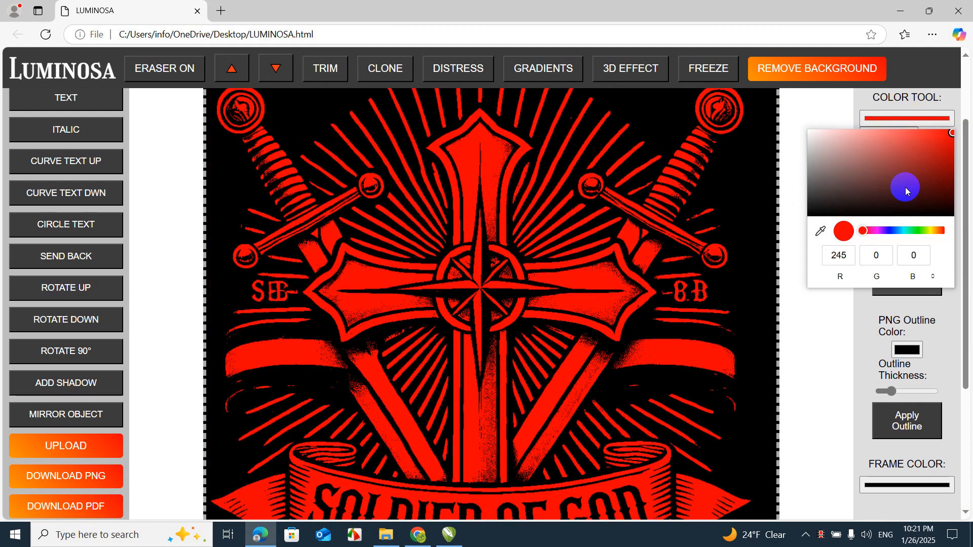
click(907, 231)
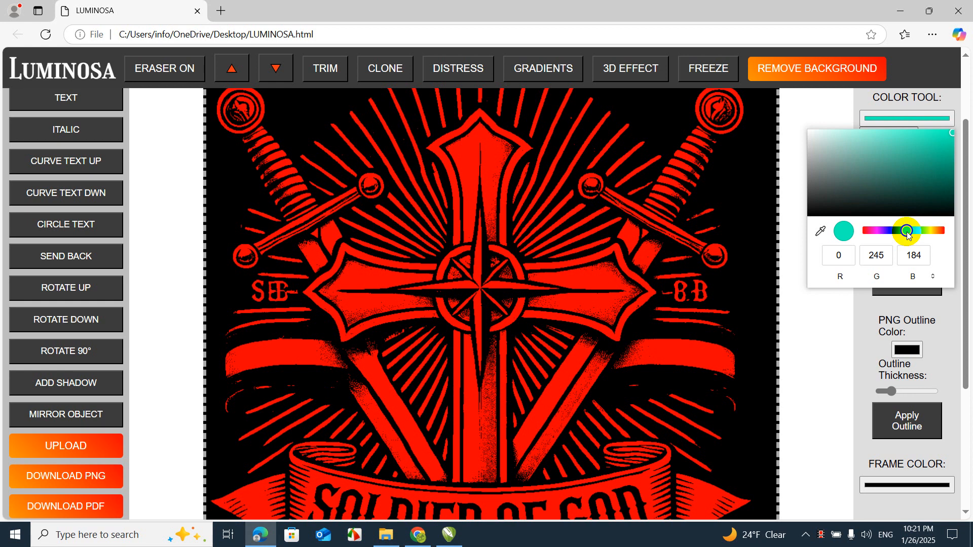
click(804, 122)
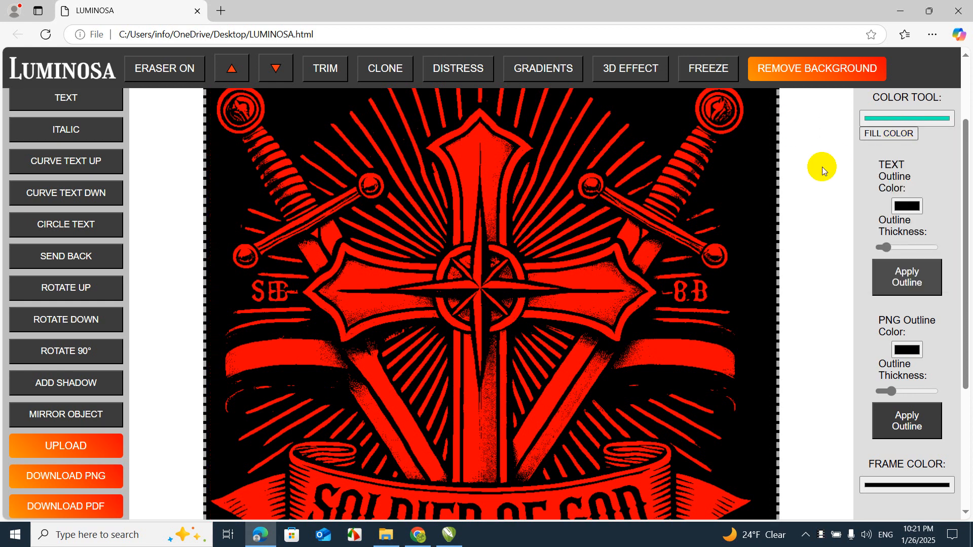
scroll(817, 176, down, 4)
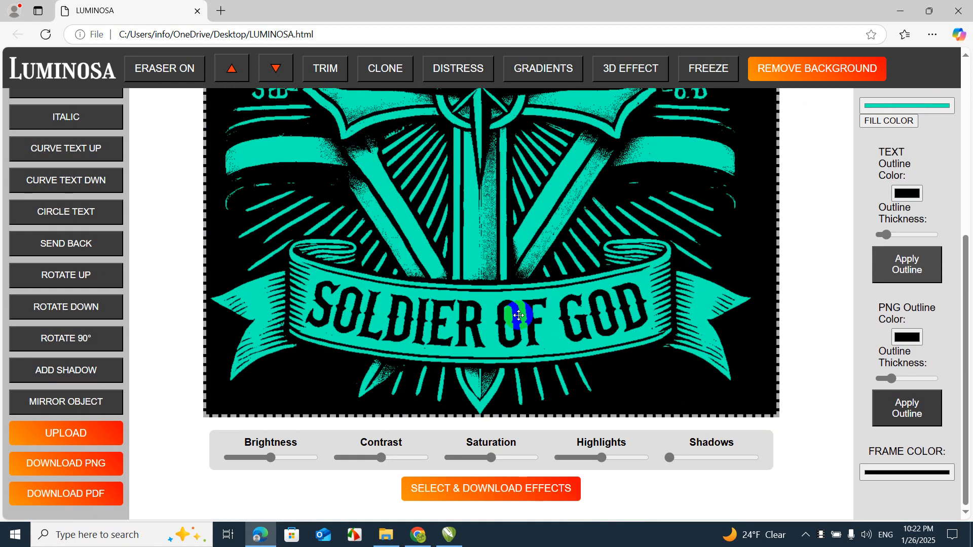
scroll(547, 287, up, 5)
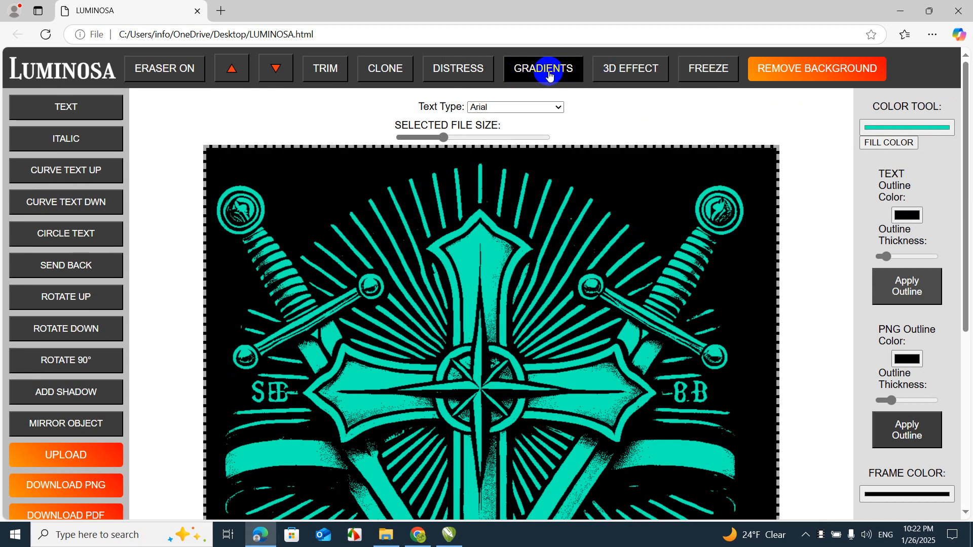
Apply the preset SET COLORS rainbow gradient to the emblem image
click(531, 74)
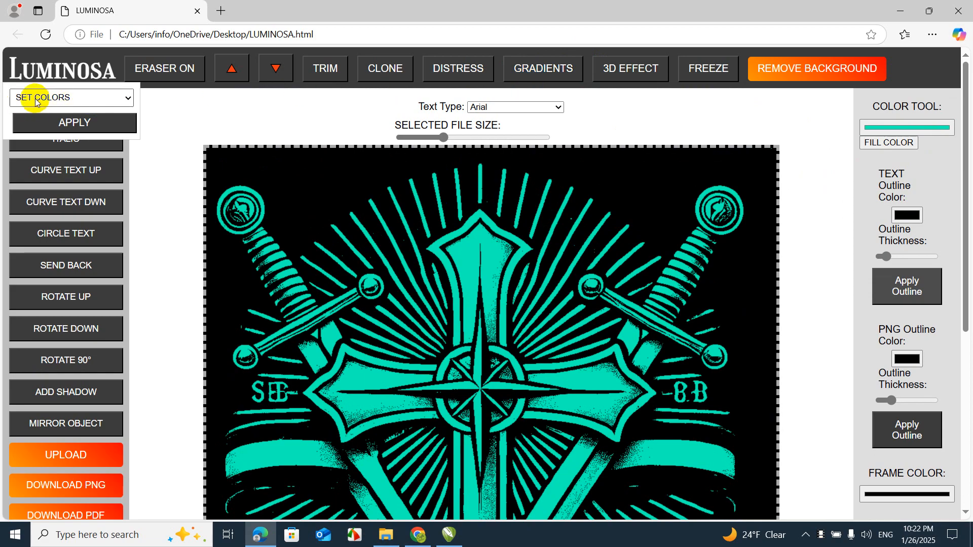
click(101, 102)
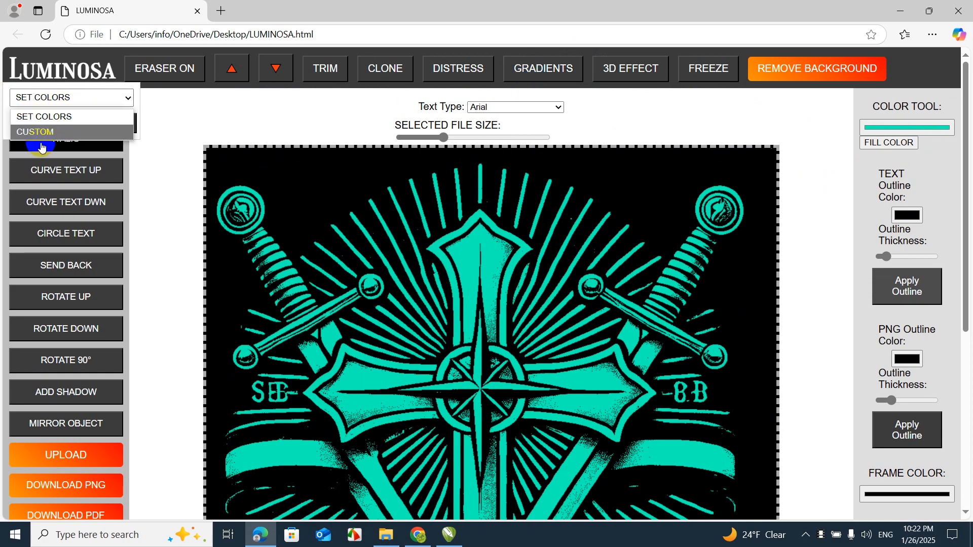
click(56, 121)
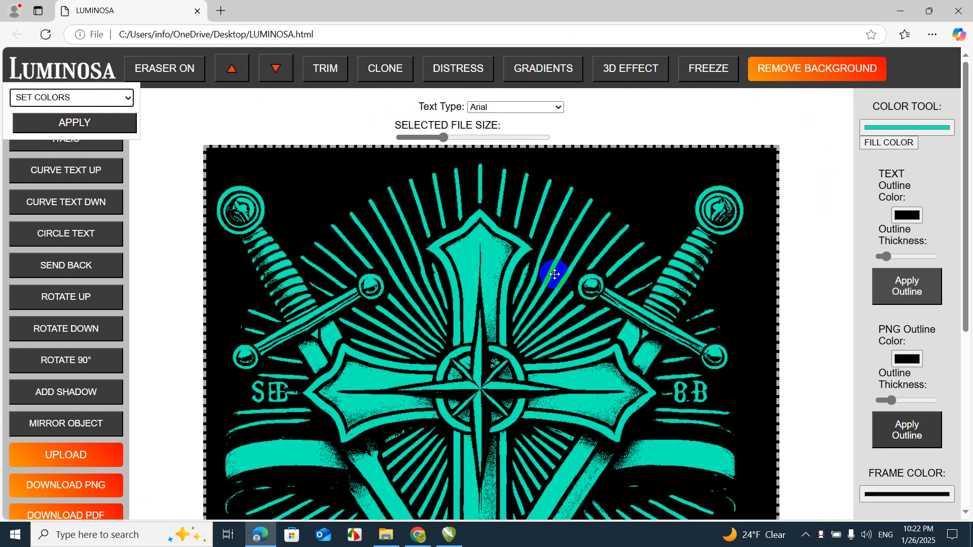
scroll(476, 237, down, 2)
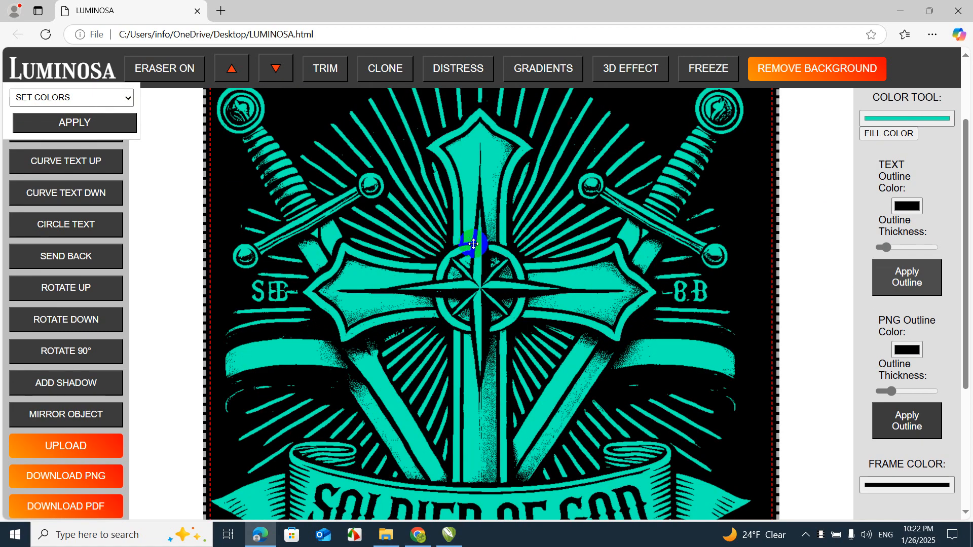
click(118, 131)
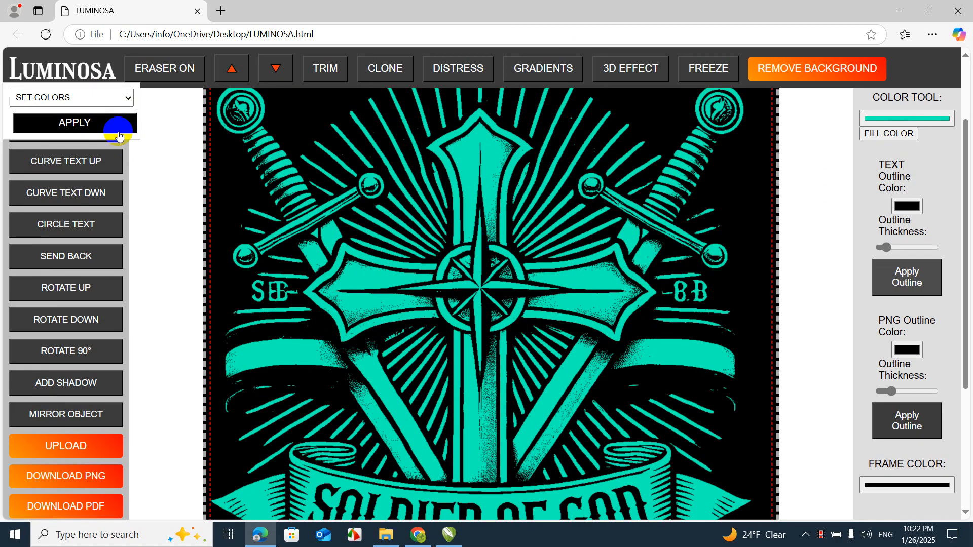
click(71, 127)
click(54, 124)
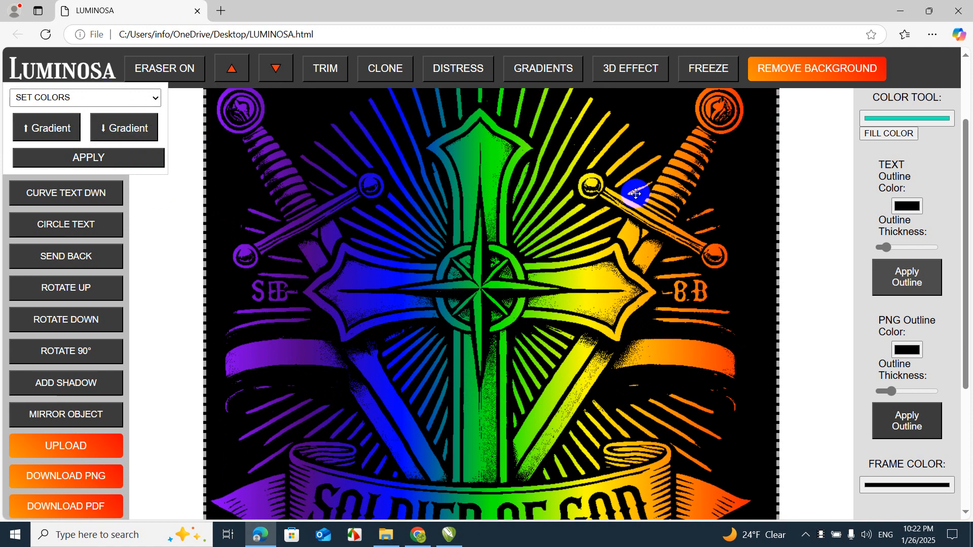
Cycle the rainbow gradient's direction on the emblem until it runs diagonally from violet at upper left to red at lower right
click(324, 189)
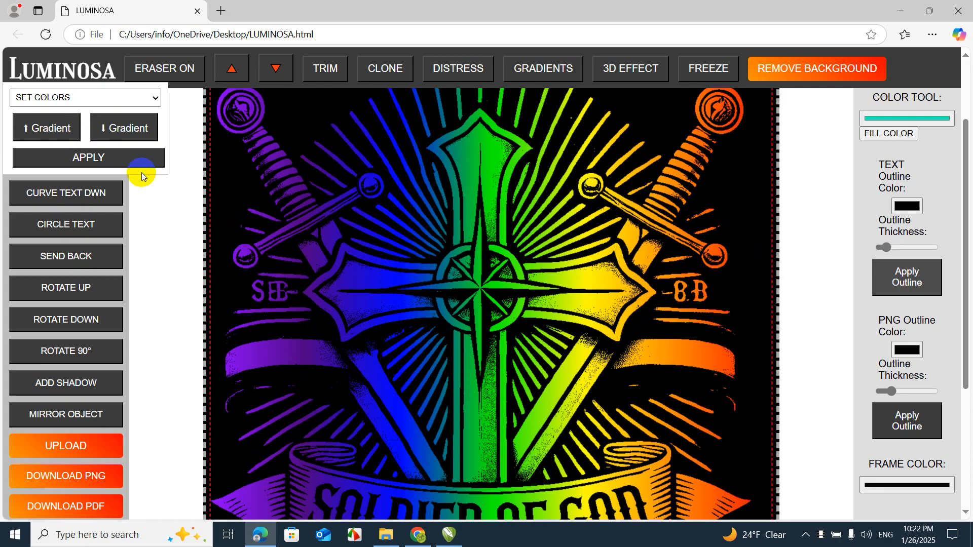
click(139, 139)
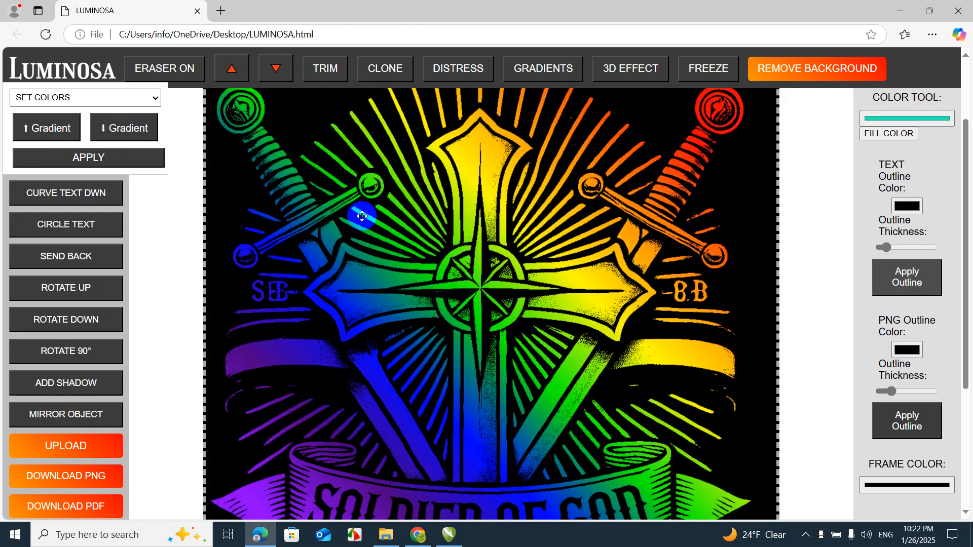
click(365, 216)
click(127, 130)
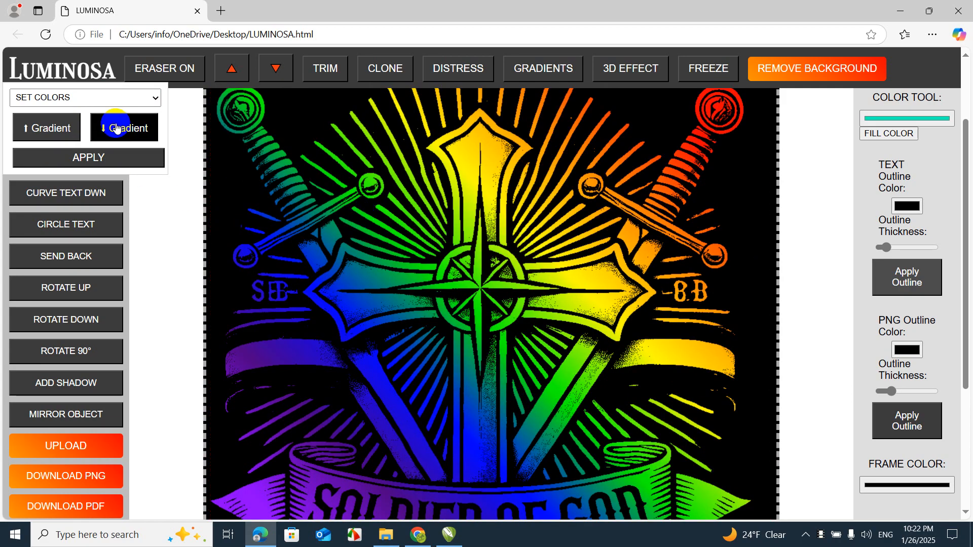
click(366, 218)
click(116, 134)
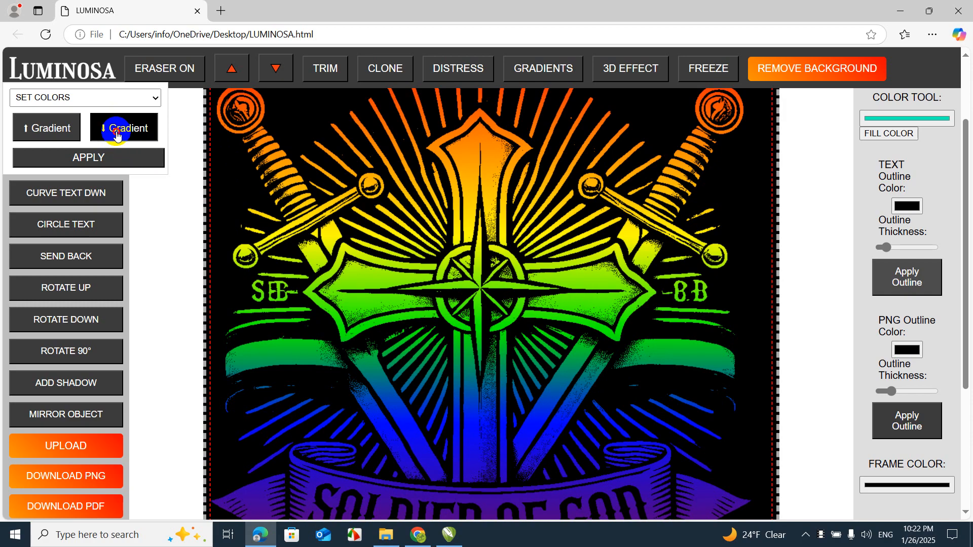
click(359, 206)
click(141, 133)
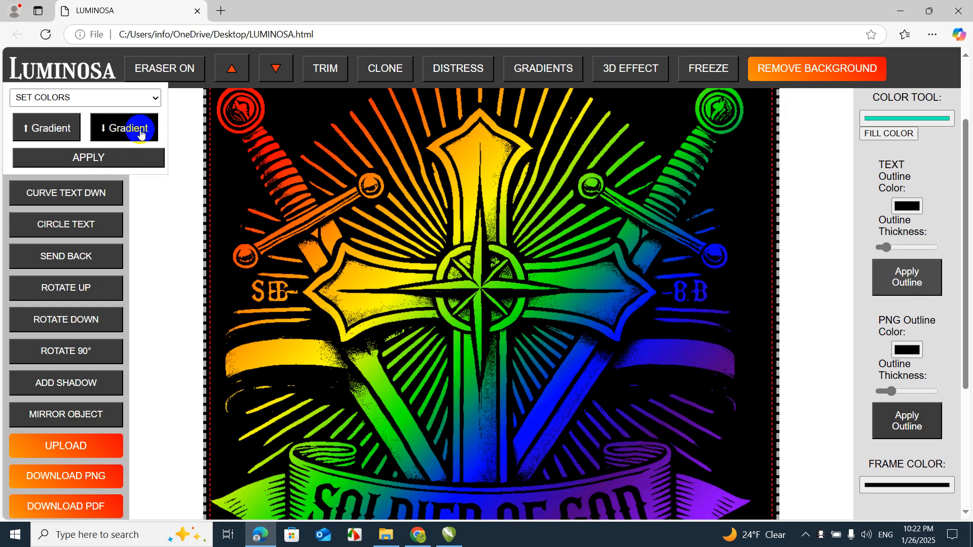
click(400, 250)
click(111, 131)
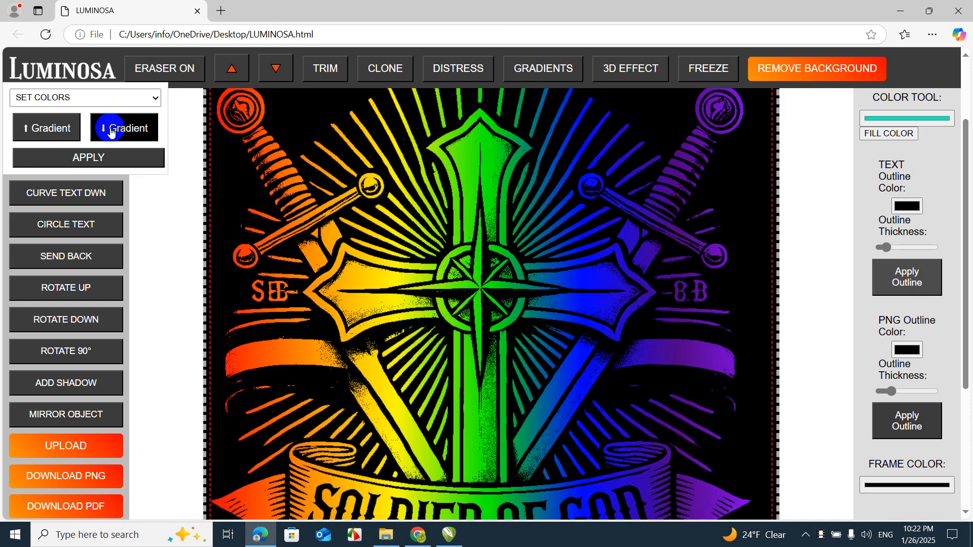
click(462, 232)
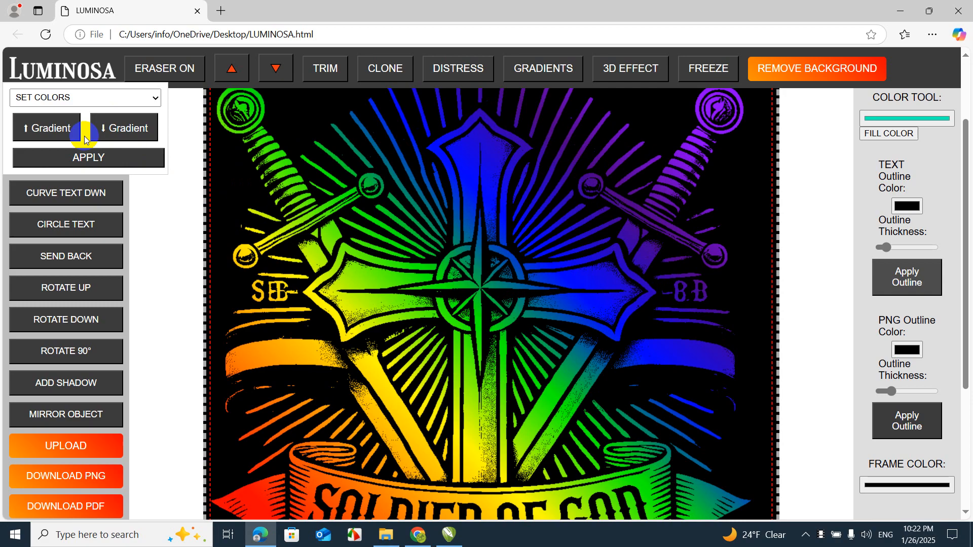
click(134, 124)
click(427, 233)
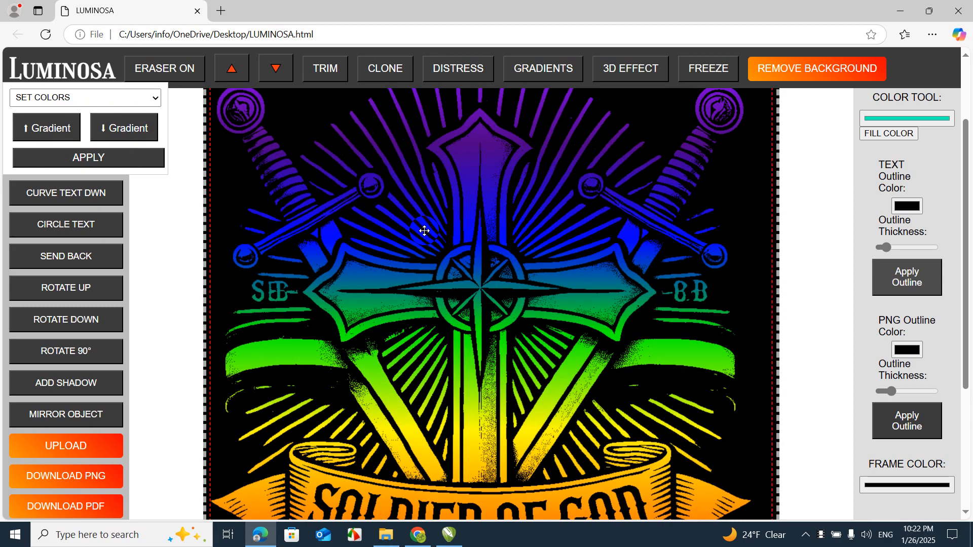
click(147, 131)
click(582, 226)
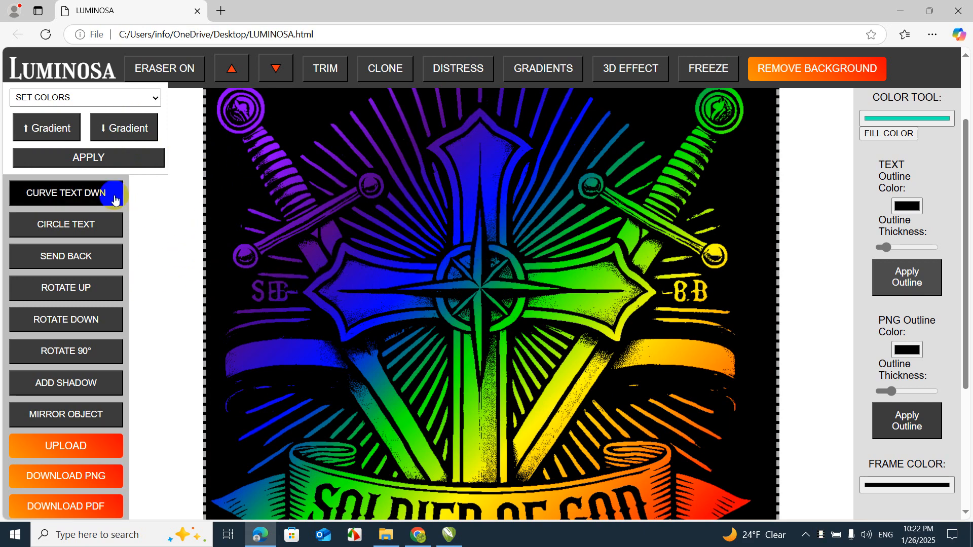
Define a custom gradient with the four colors red, red, yellow and yellow, and apply it to the emblem
click(62, 98)
click(40, 132)
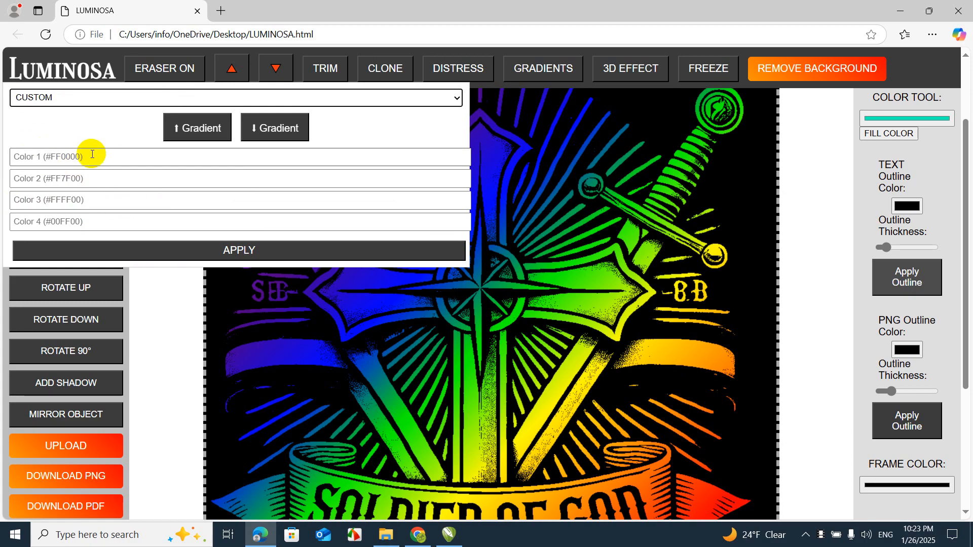
click(72, 159)
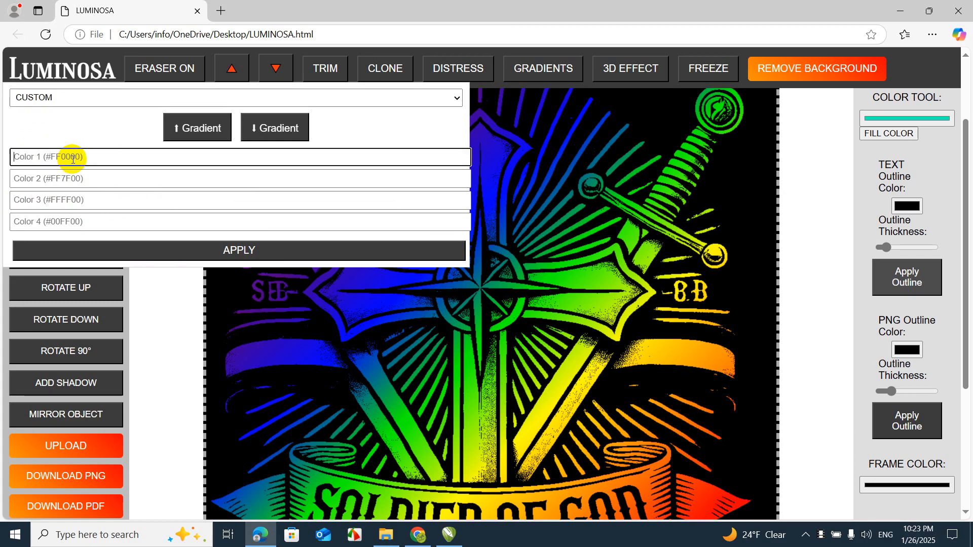
text(red)
click(77, 177)
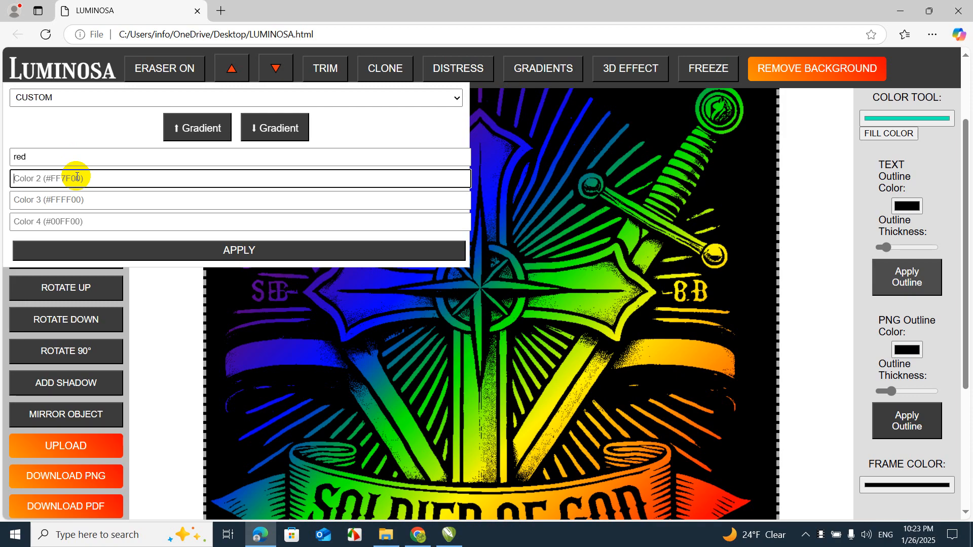
click(75, 197)
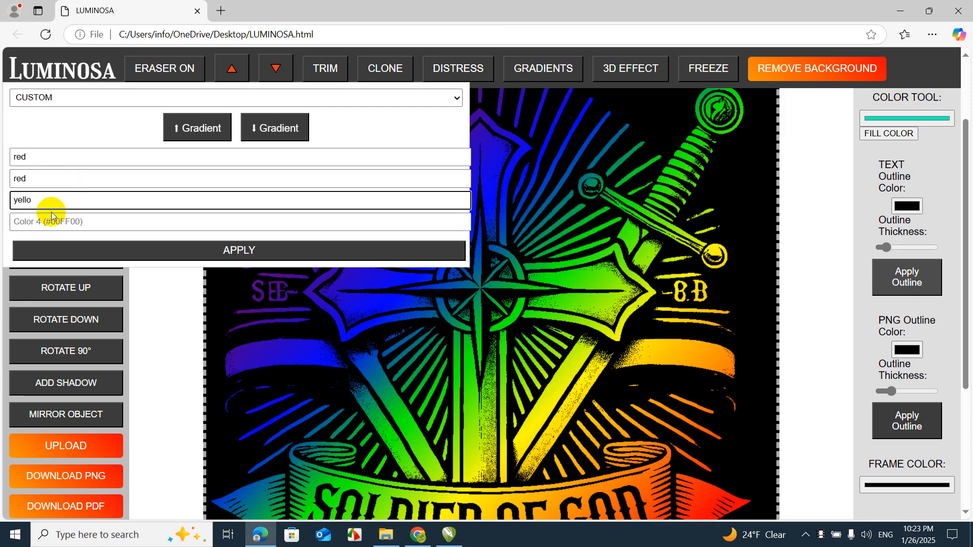
click(75, 222)
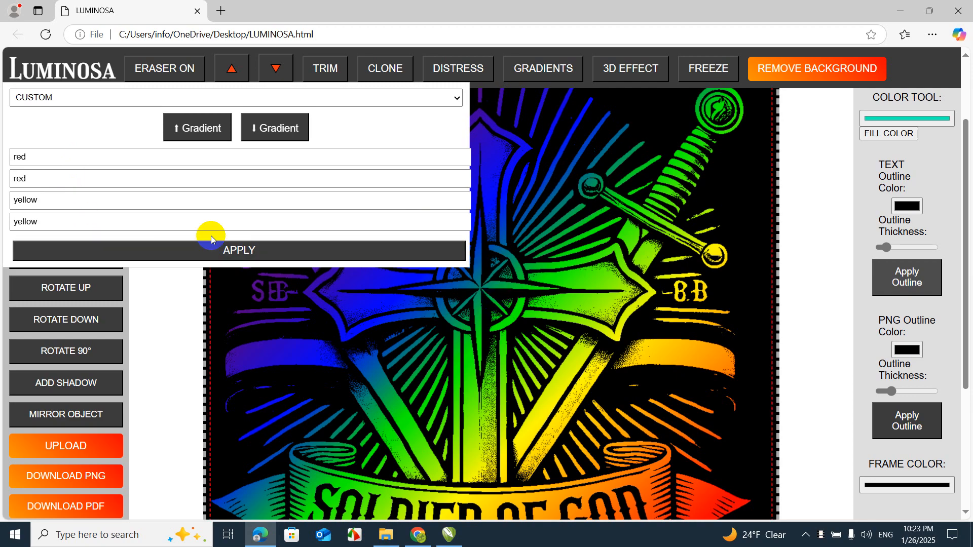
click(235, 250)
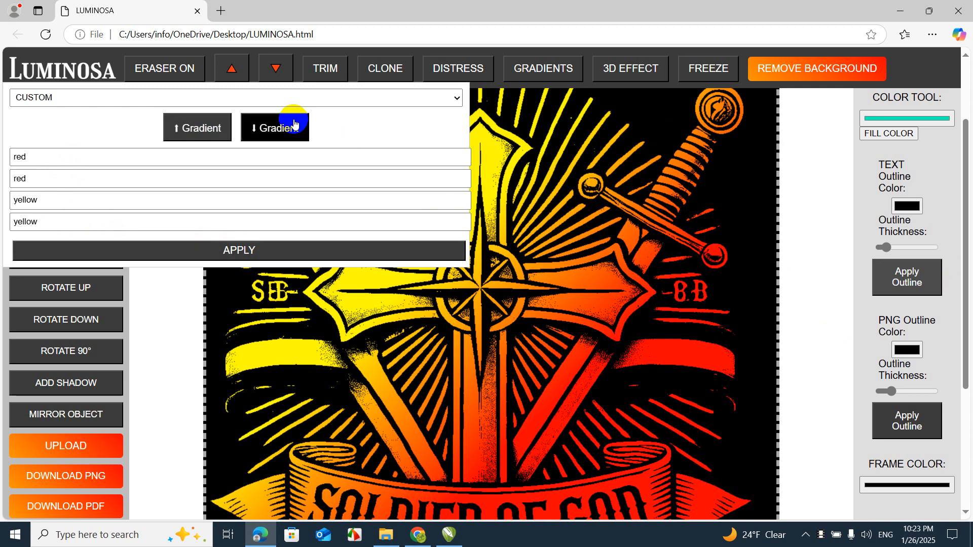
Rotate the custom gradient to run from yellow at the emblem's lower left to red at its upper right, and close the gradient settings
click(569, 230)
click(284, 133)
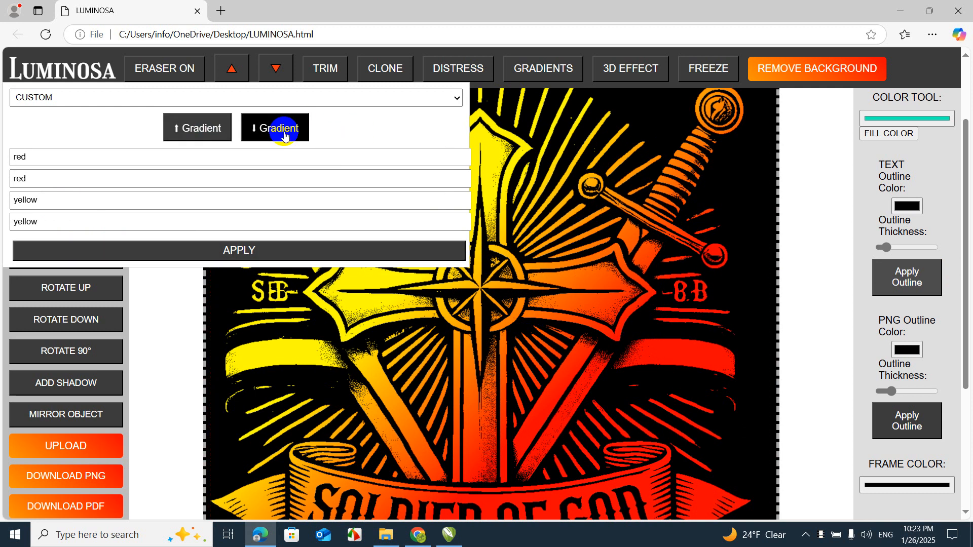
click(520, 277)
click(264, 130)
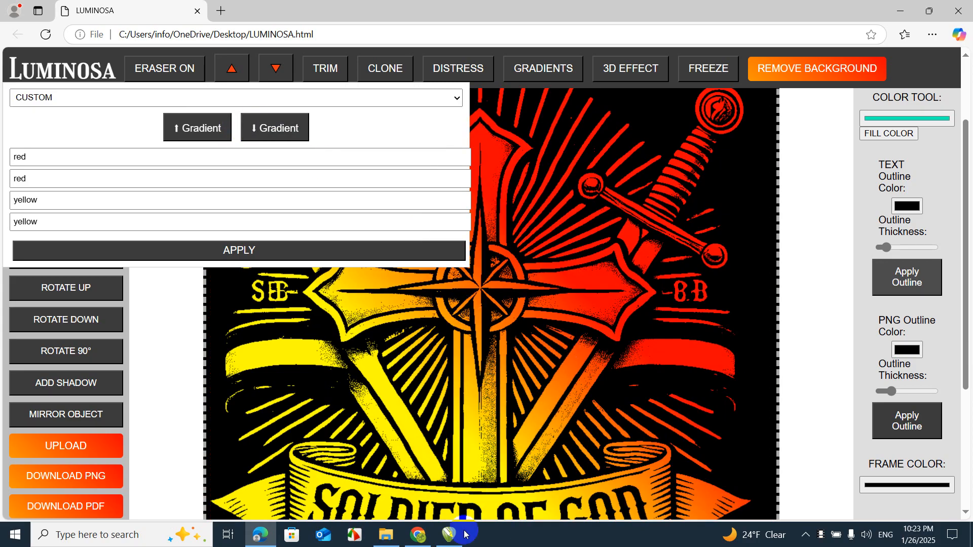
click(516, 66)
Compare the banner lettering and sword details of the LUMINOSA emblem with the vectorized version in CorelDRAW, ending back in LUMINOSA
scroll(431, 306, down, 4)
scroll(535, 326, up, 4)
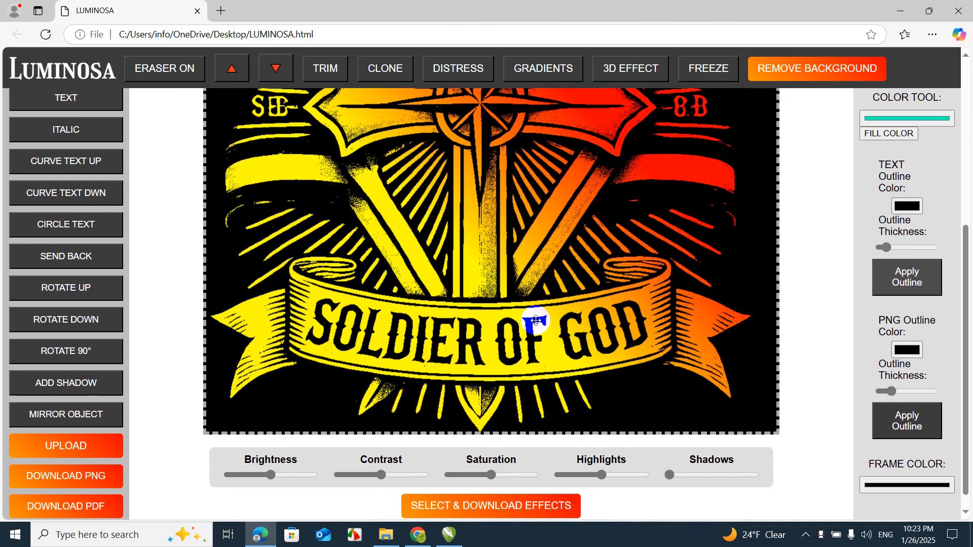
scroll(536, 320, down, 5)
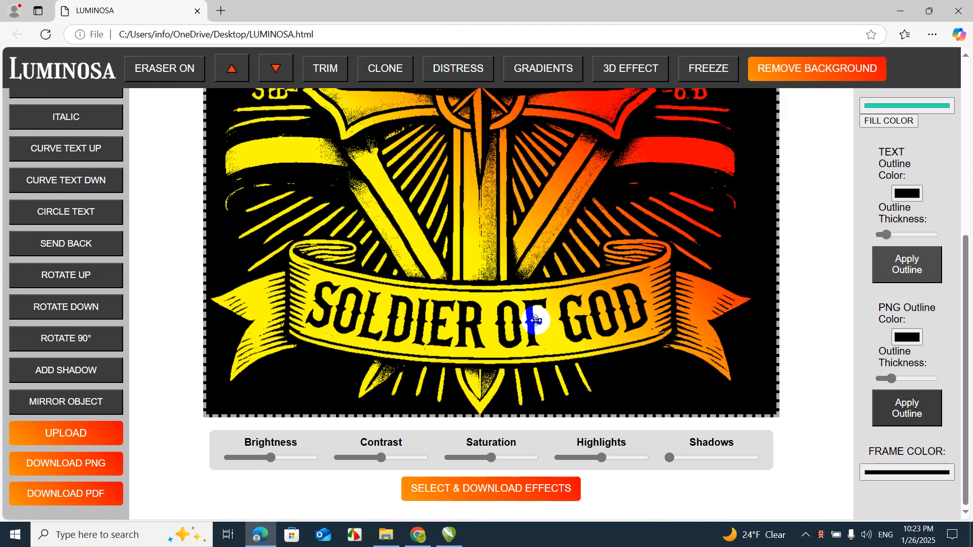
click(462, 540)
scroll(484, 304, up, 3)
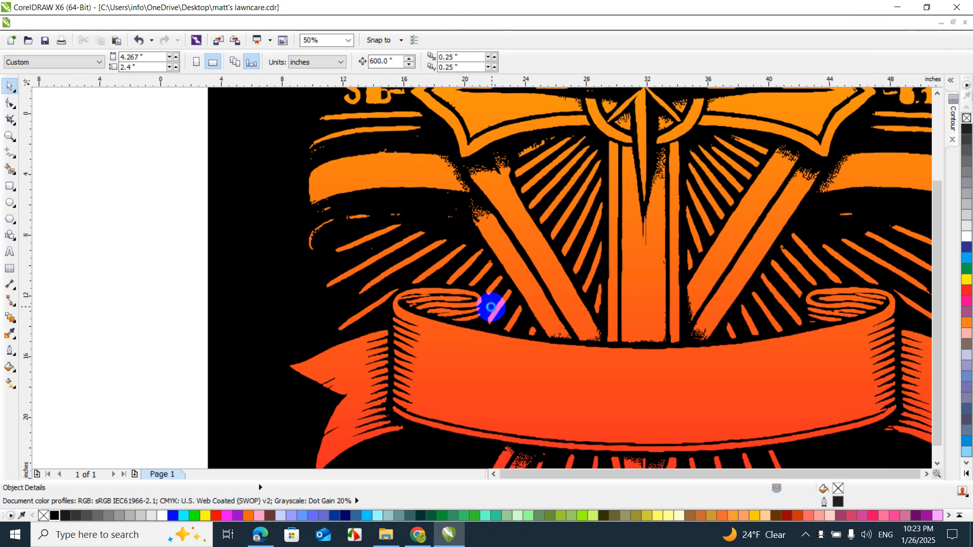
scroll(491, 299, down, 4)
scroll(544, 232, up, 5)
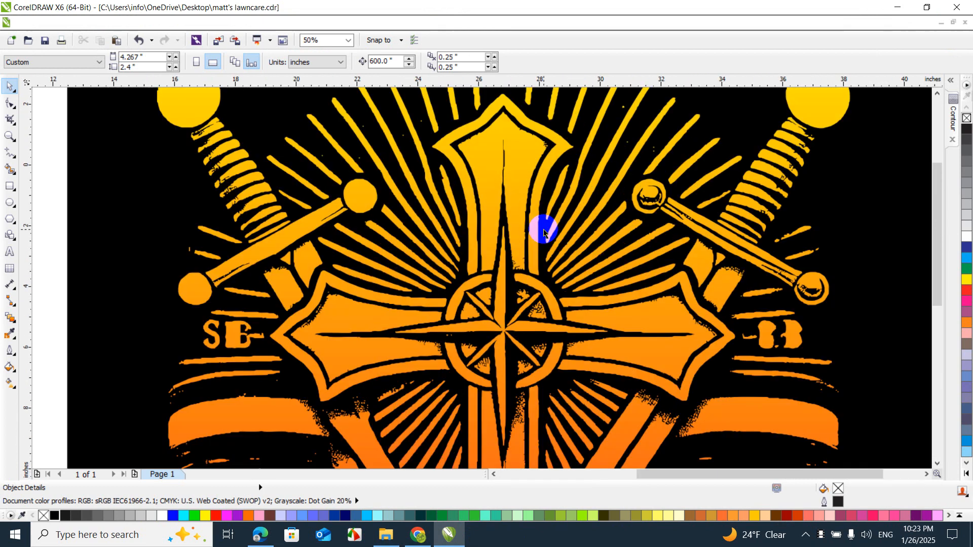
scroll(544, 232, down, 2)
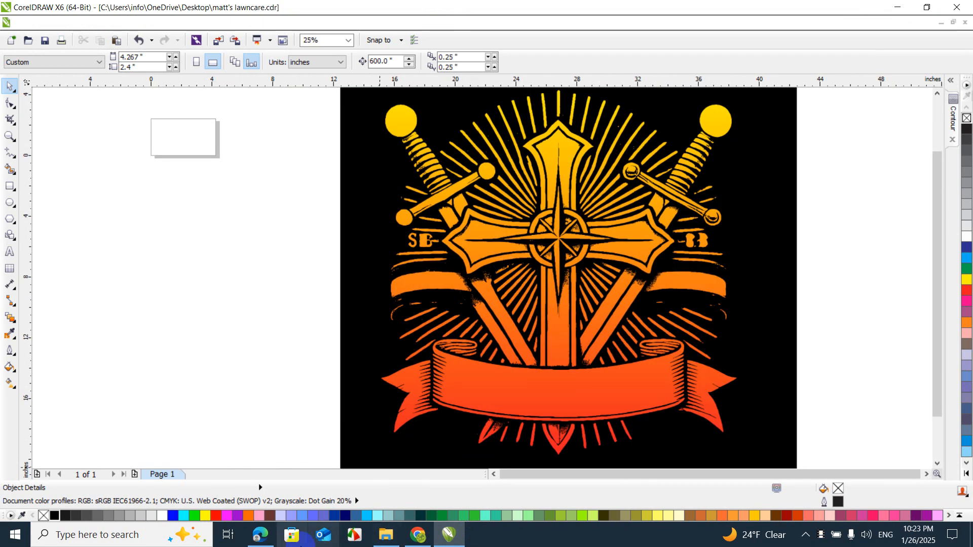
click(260, 533)
scroll(338, 322, up, 5)
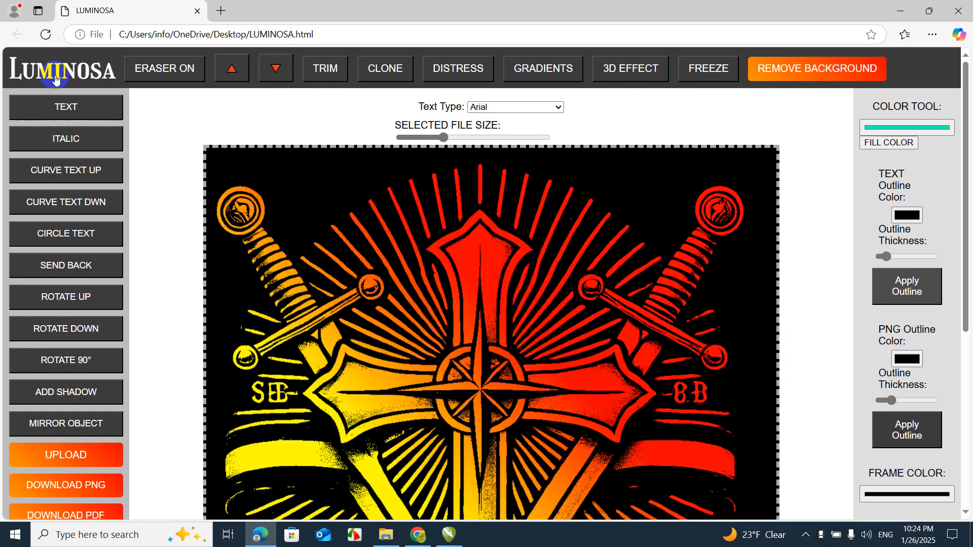
scroll(413, 213, down, 3)
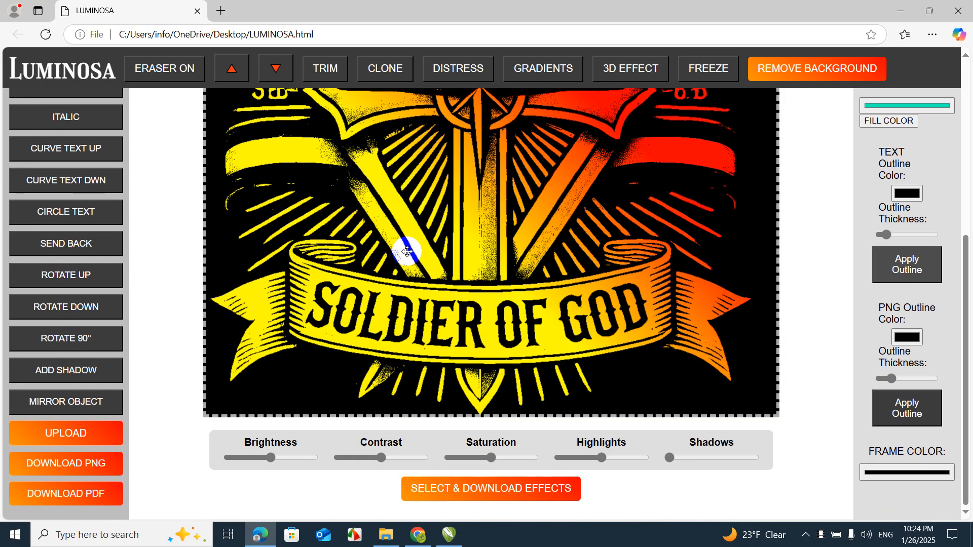
Examine the gradient-colored emblem from the crossed swords and central cross down to the "SOLDIER OF GOD" banner
scroll(402, 250, up, 3)
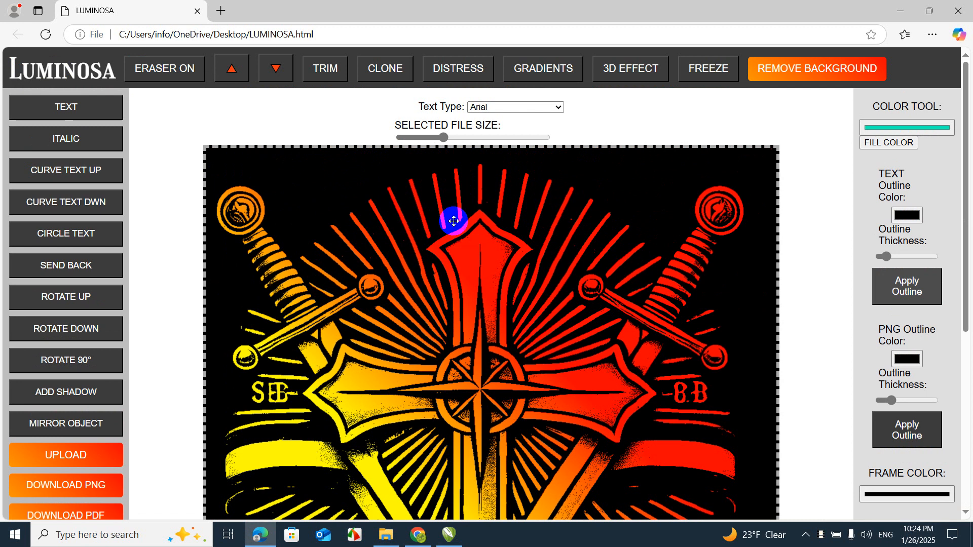
scroll(558, 278, down, 3)
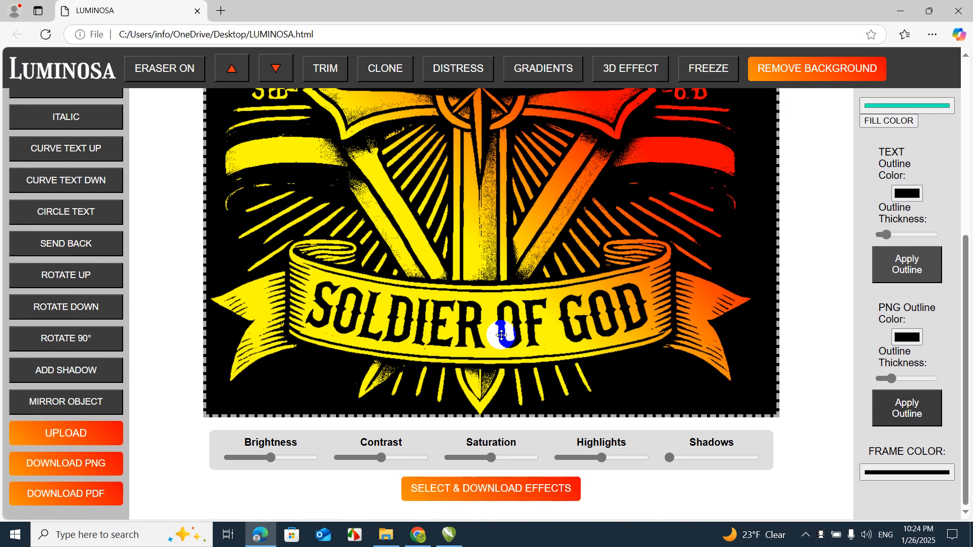
scroll(504, 332, up, 3)
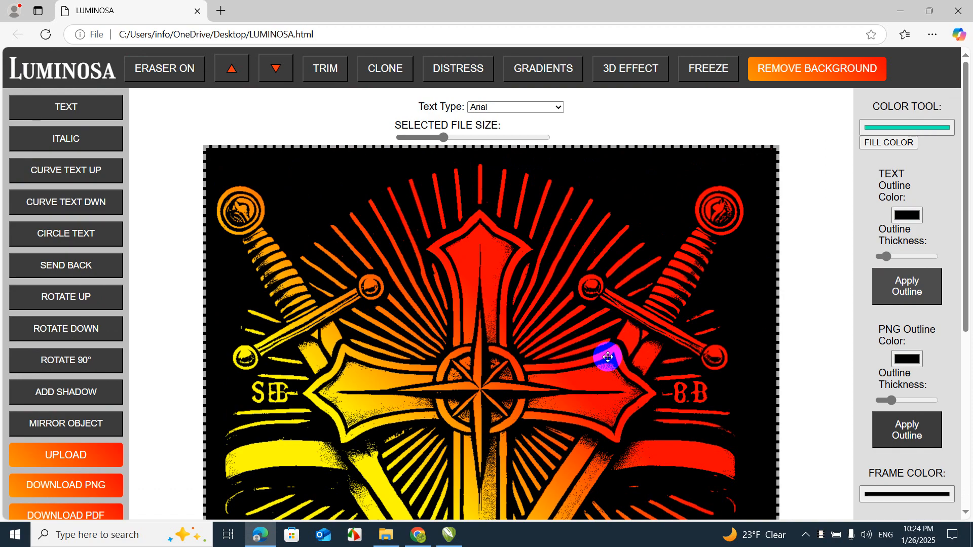
scroll(167, 297, down, 5)
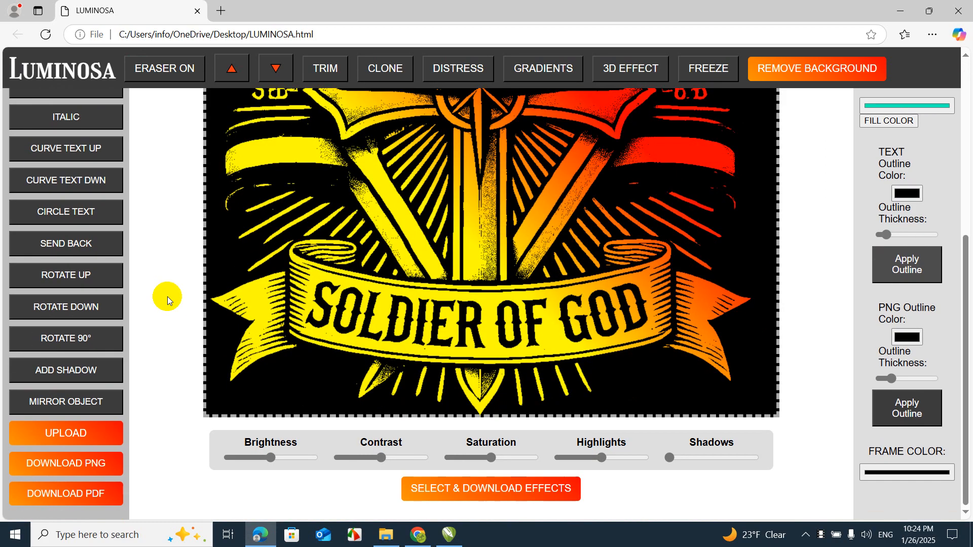
scroll(168, 296, up, 5)
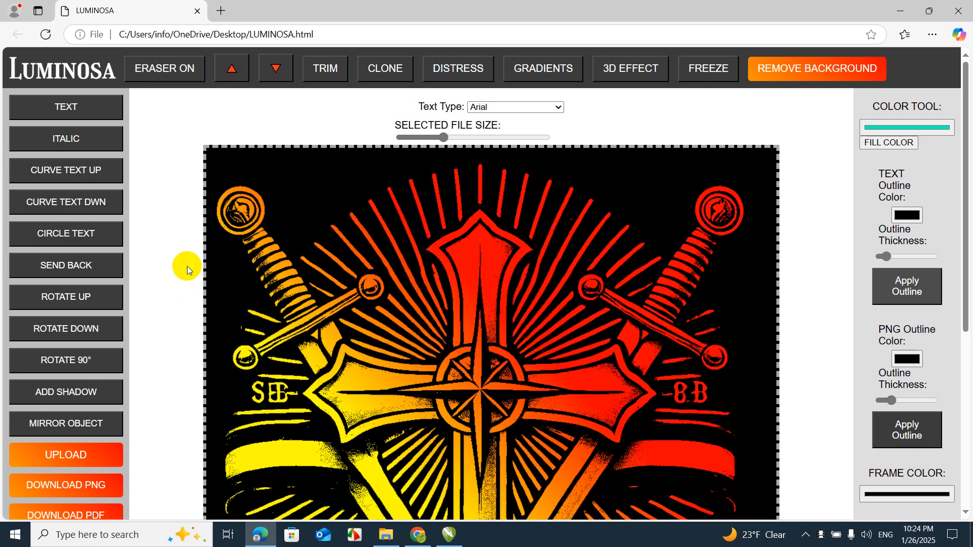
scroll(167, 299, down, 6)
scroll(170, 343, up, 6)
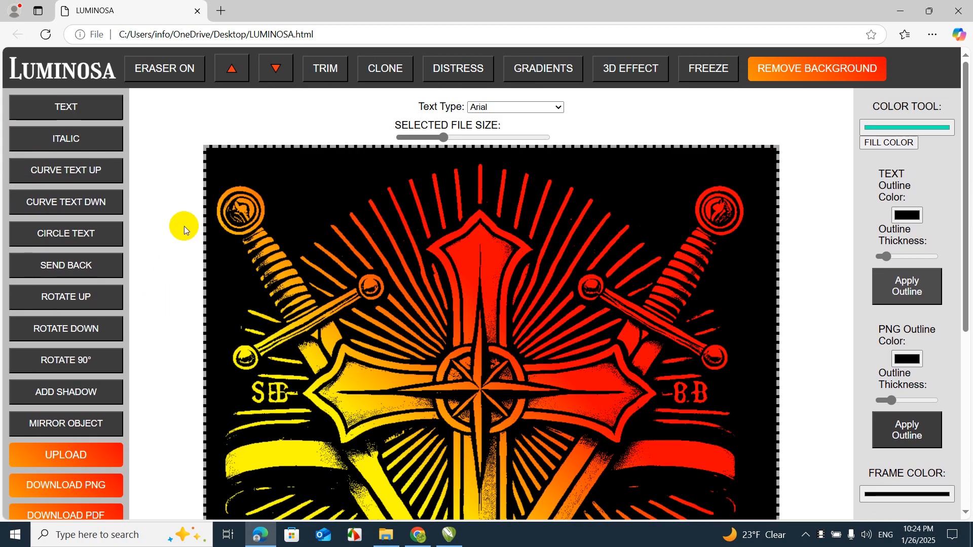
scroll(187, 222, down, 6)
scroll(187, 221, up, 6)
scroll(188, 220, down, 6)
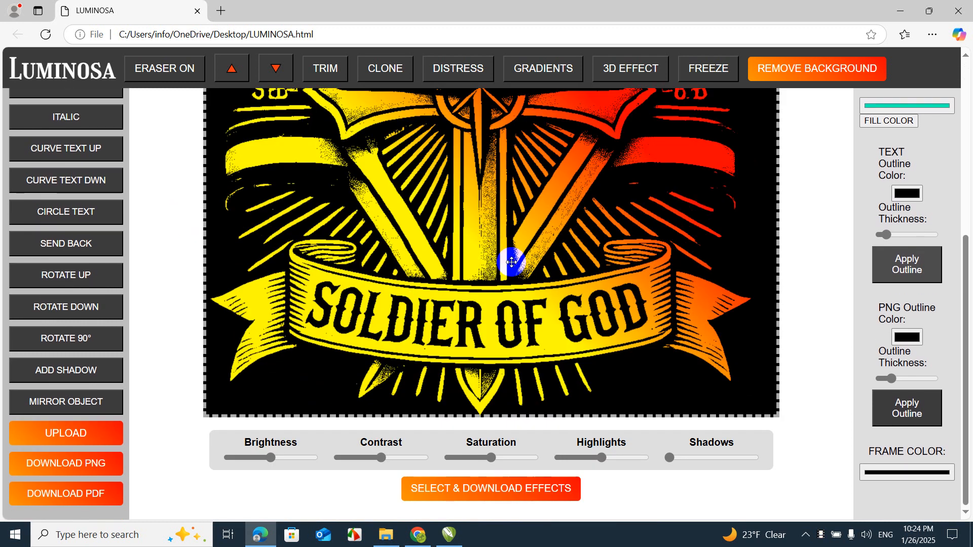
scroll(512, 264, up, 6)
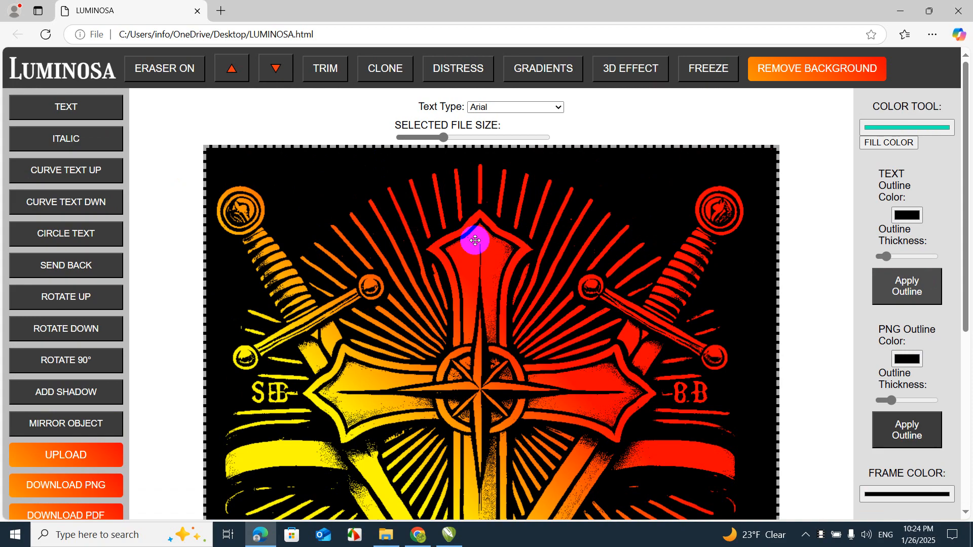